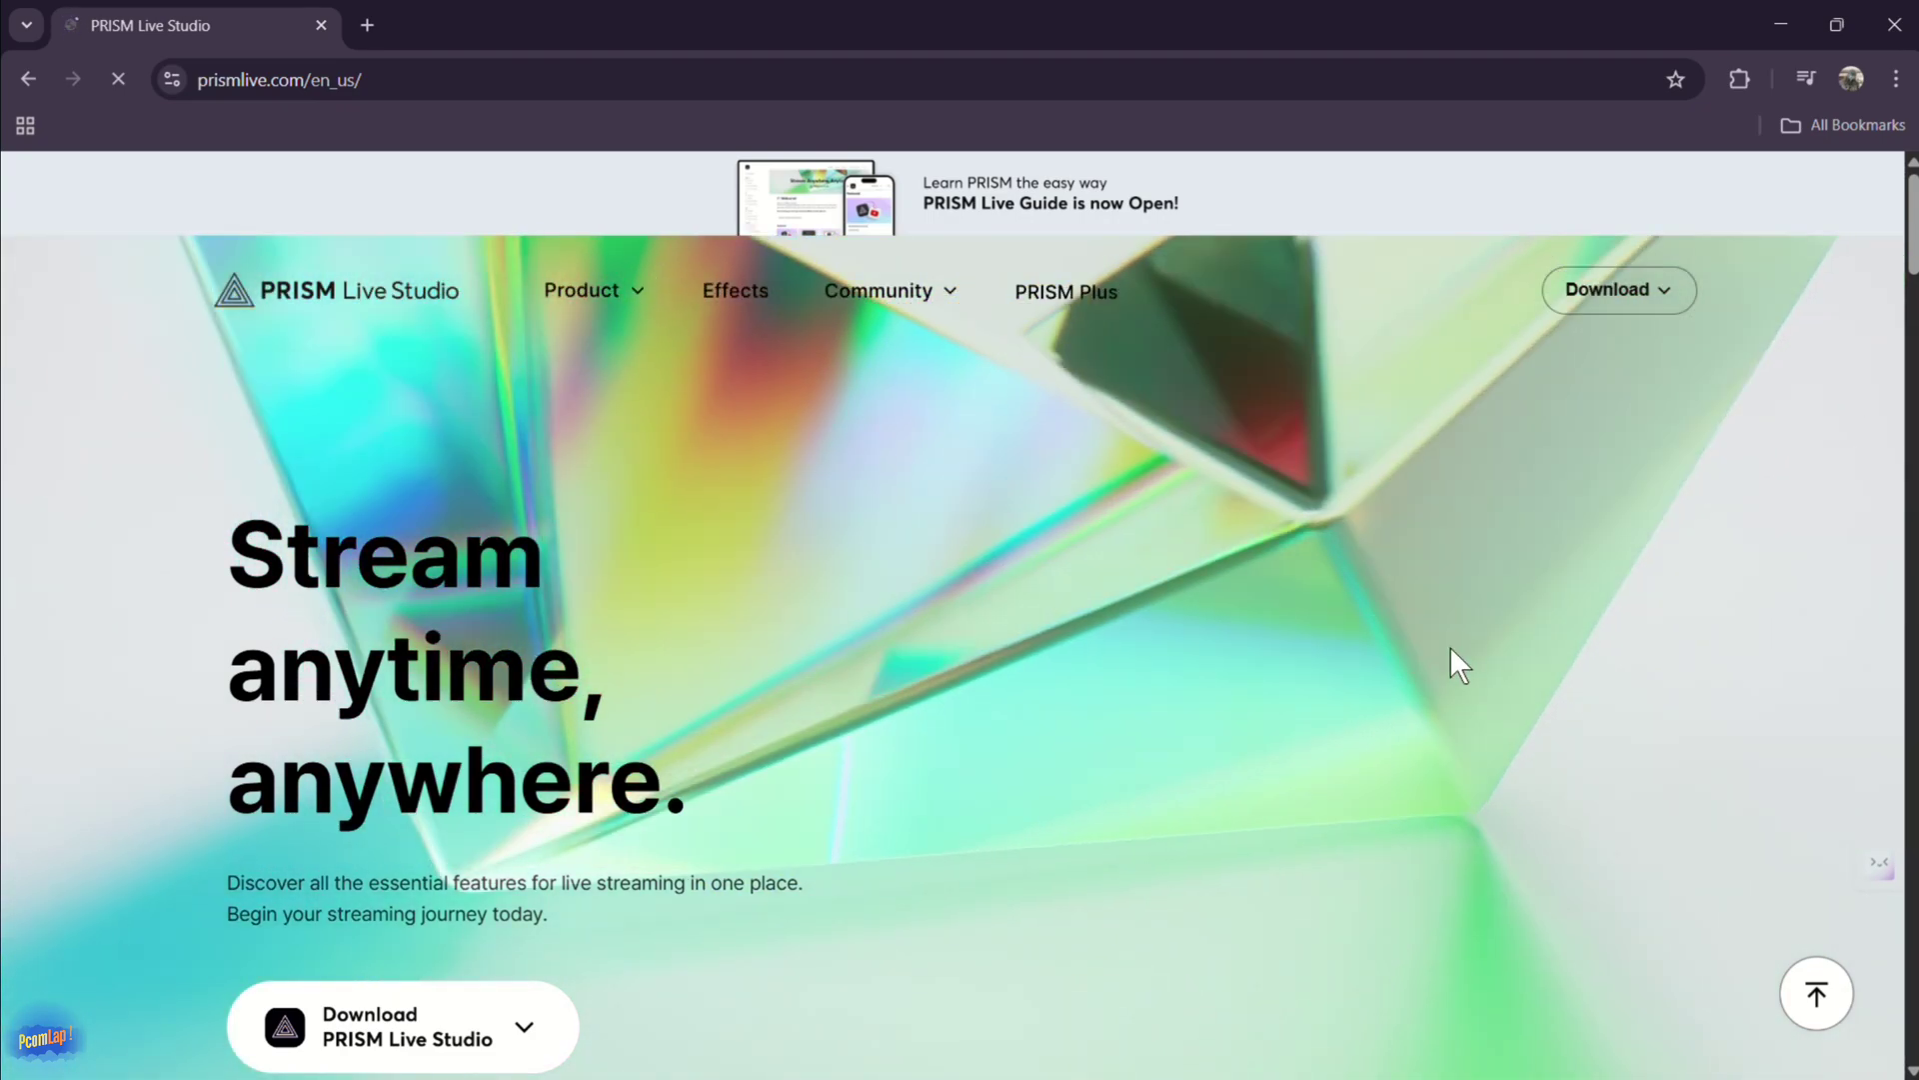
Step: Scroll the prismlive.com homepage past features, avatar effects, Latest information and testimonials to the footer
{"action": "scroll", "coordinate": [1282, 658], "scroll_direction": "down", "scroll_amount": 1}
{"action": "scroll", "coordinate": [1282, 660], "scroll_direction": "down", "scroll_amount": 1}
{"action": "scroll", "coordinate": [1283, 660], "scroll_direction": "down", "scroll_amount": 2}
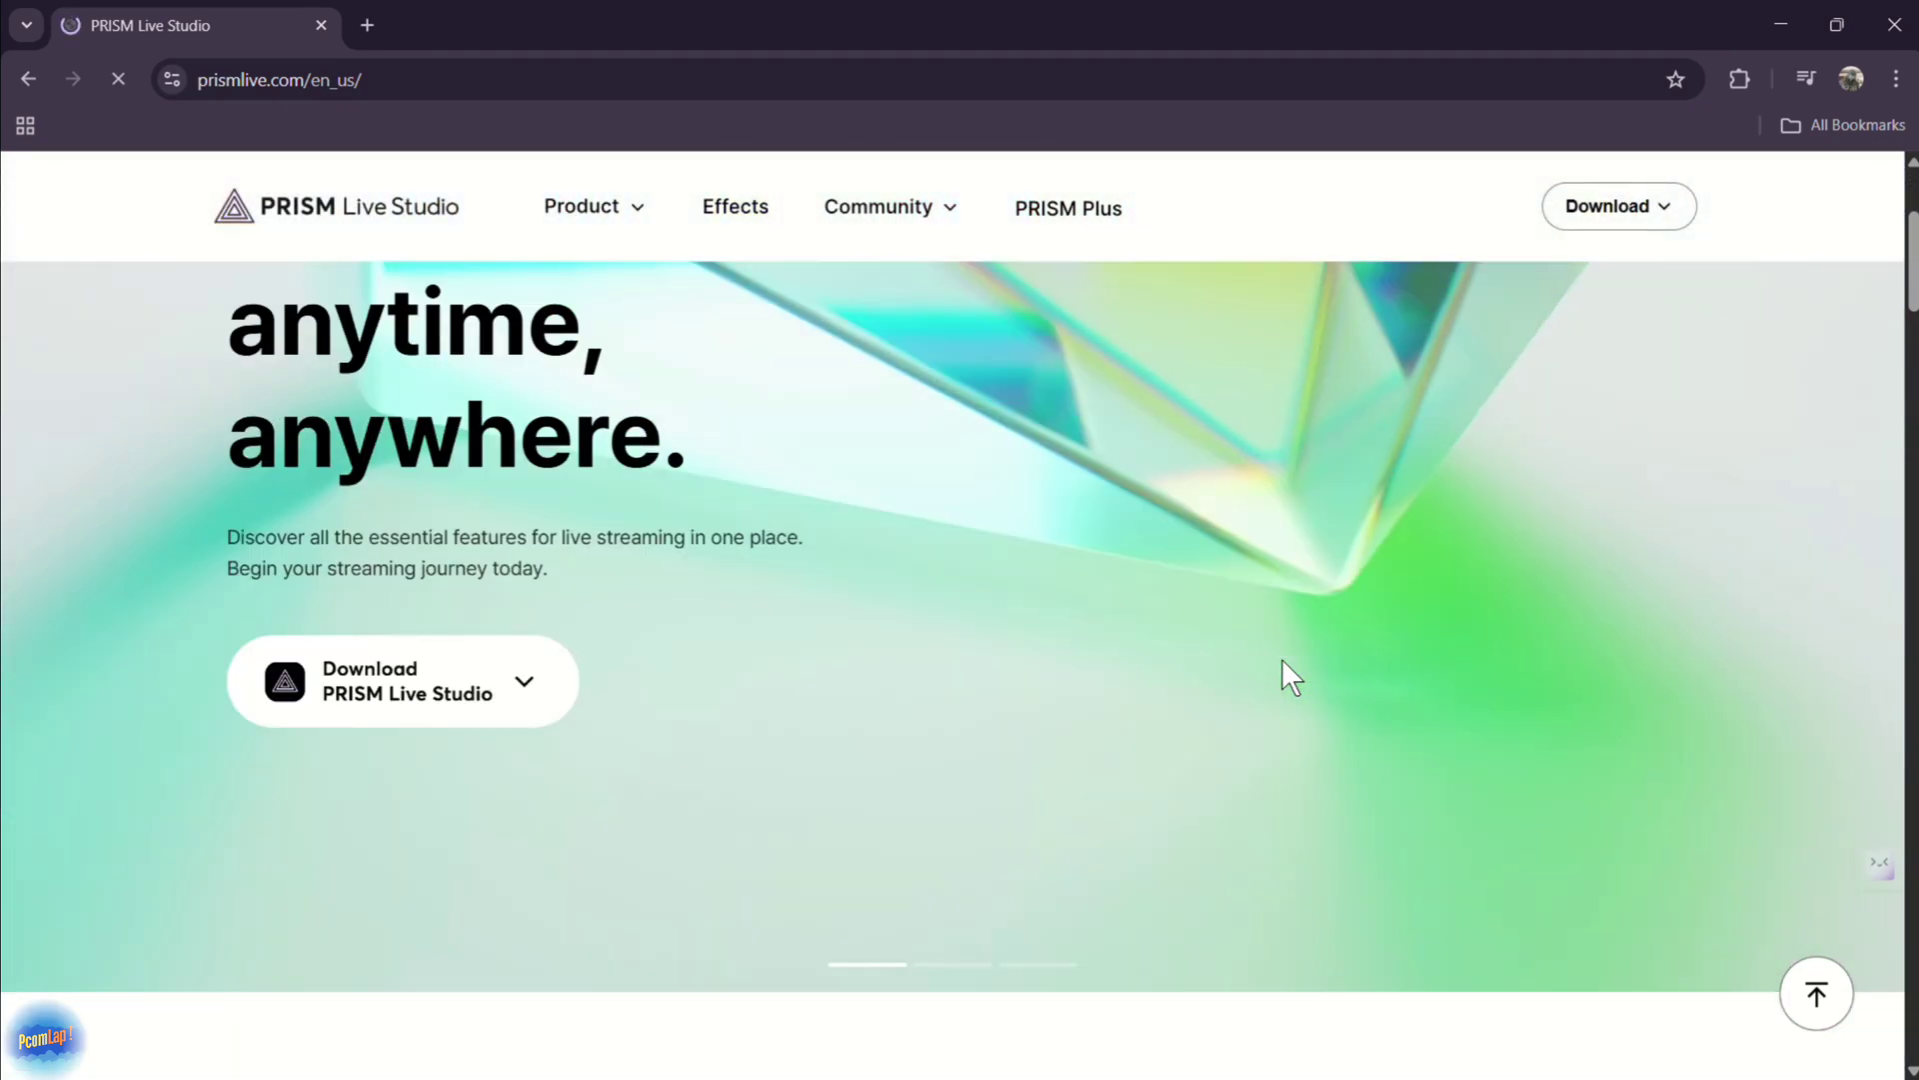
{"action": "scroll", "coordinate": [1282, 658], "scroll_direction": "down", "scroll_amount": 2}
{"action": "scroll", "coordinate": [1286, 677], "scroll_direction": "down", "scroll_amount": 3}
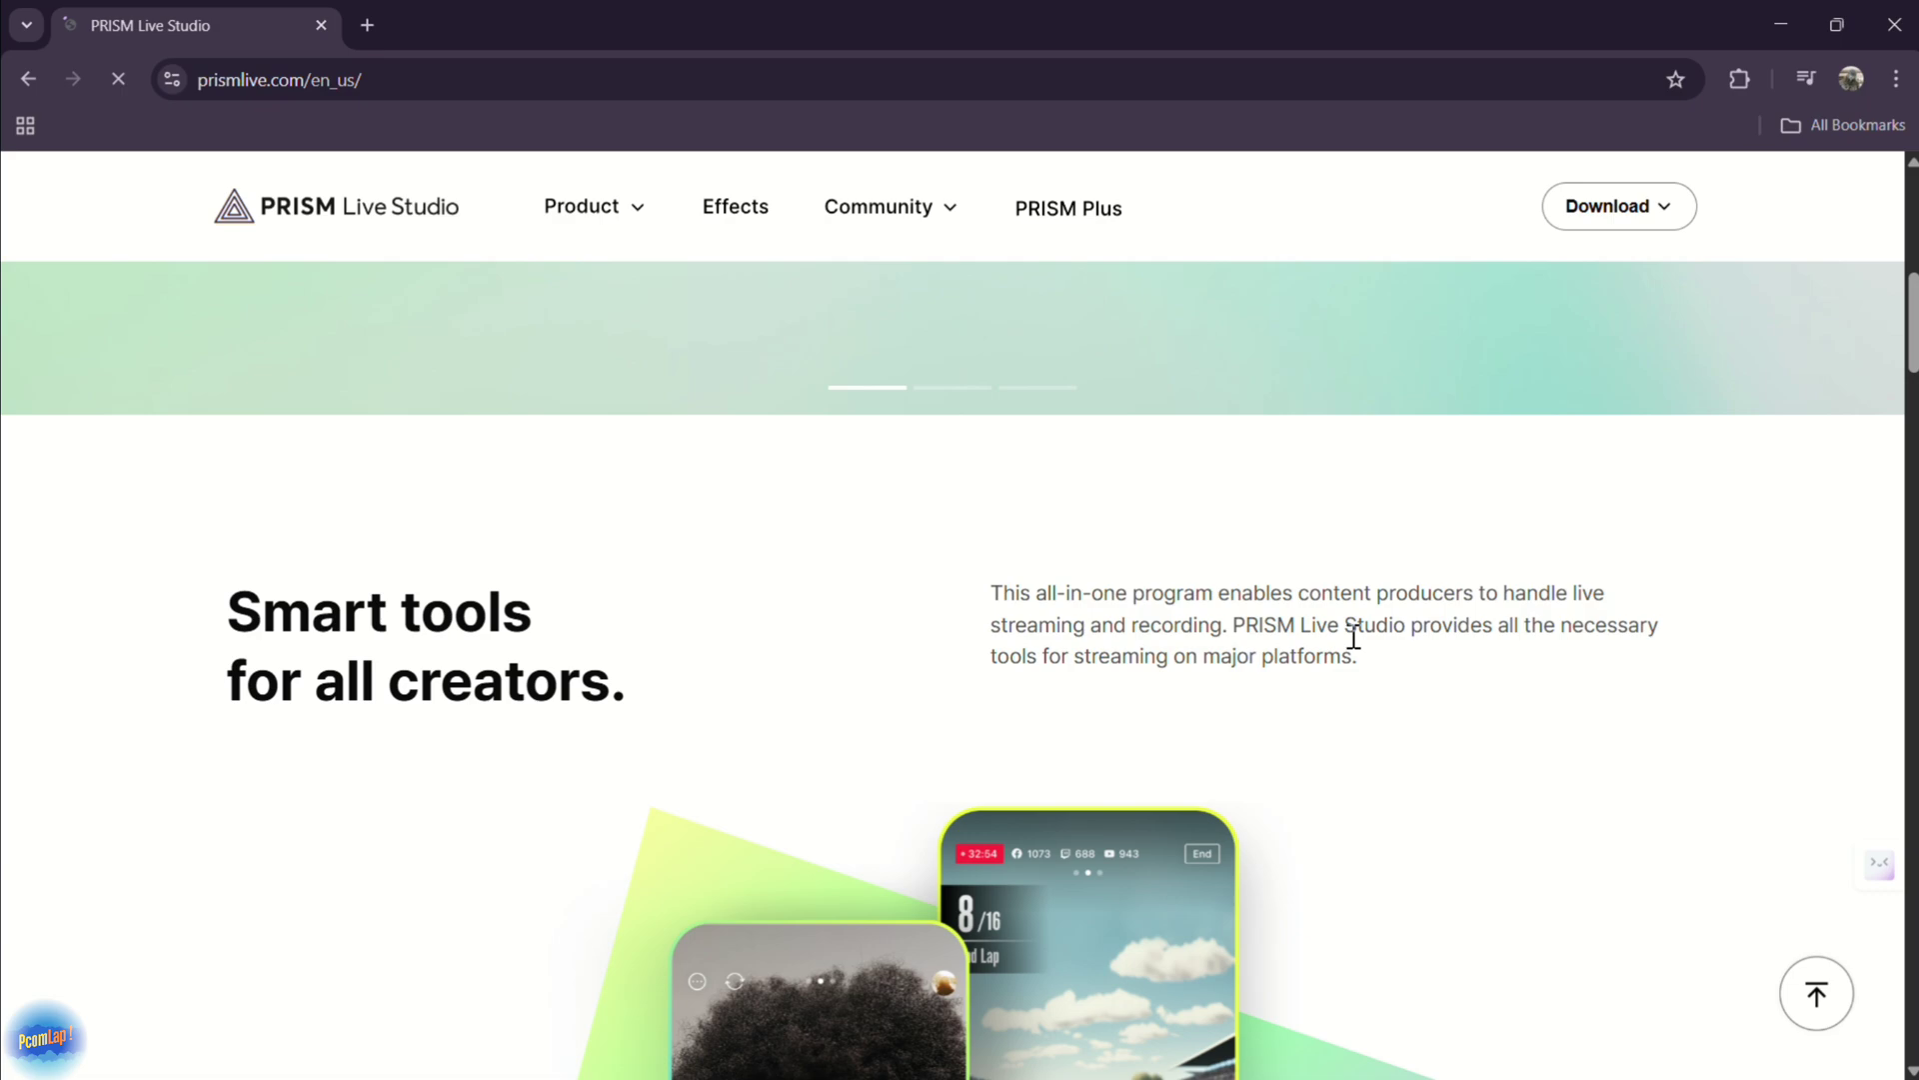
{"action": "scroll", "coordinate": [1355, 635], "scroll_direction": "down", "scroll_amount": 2}
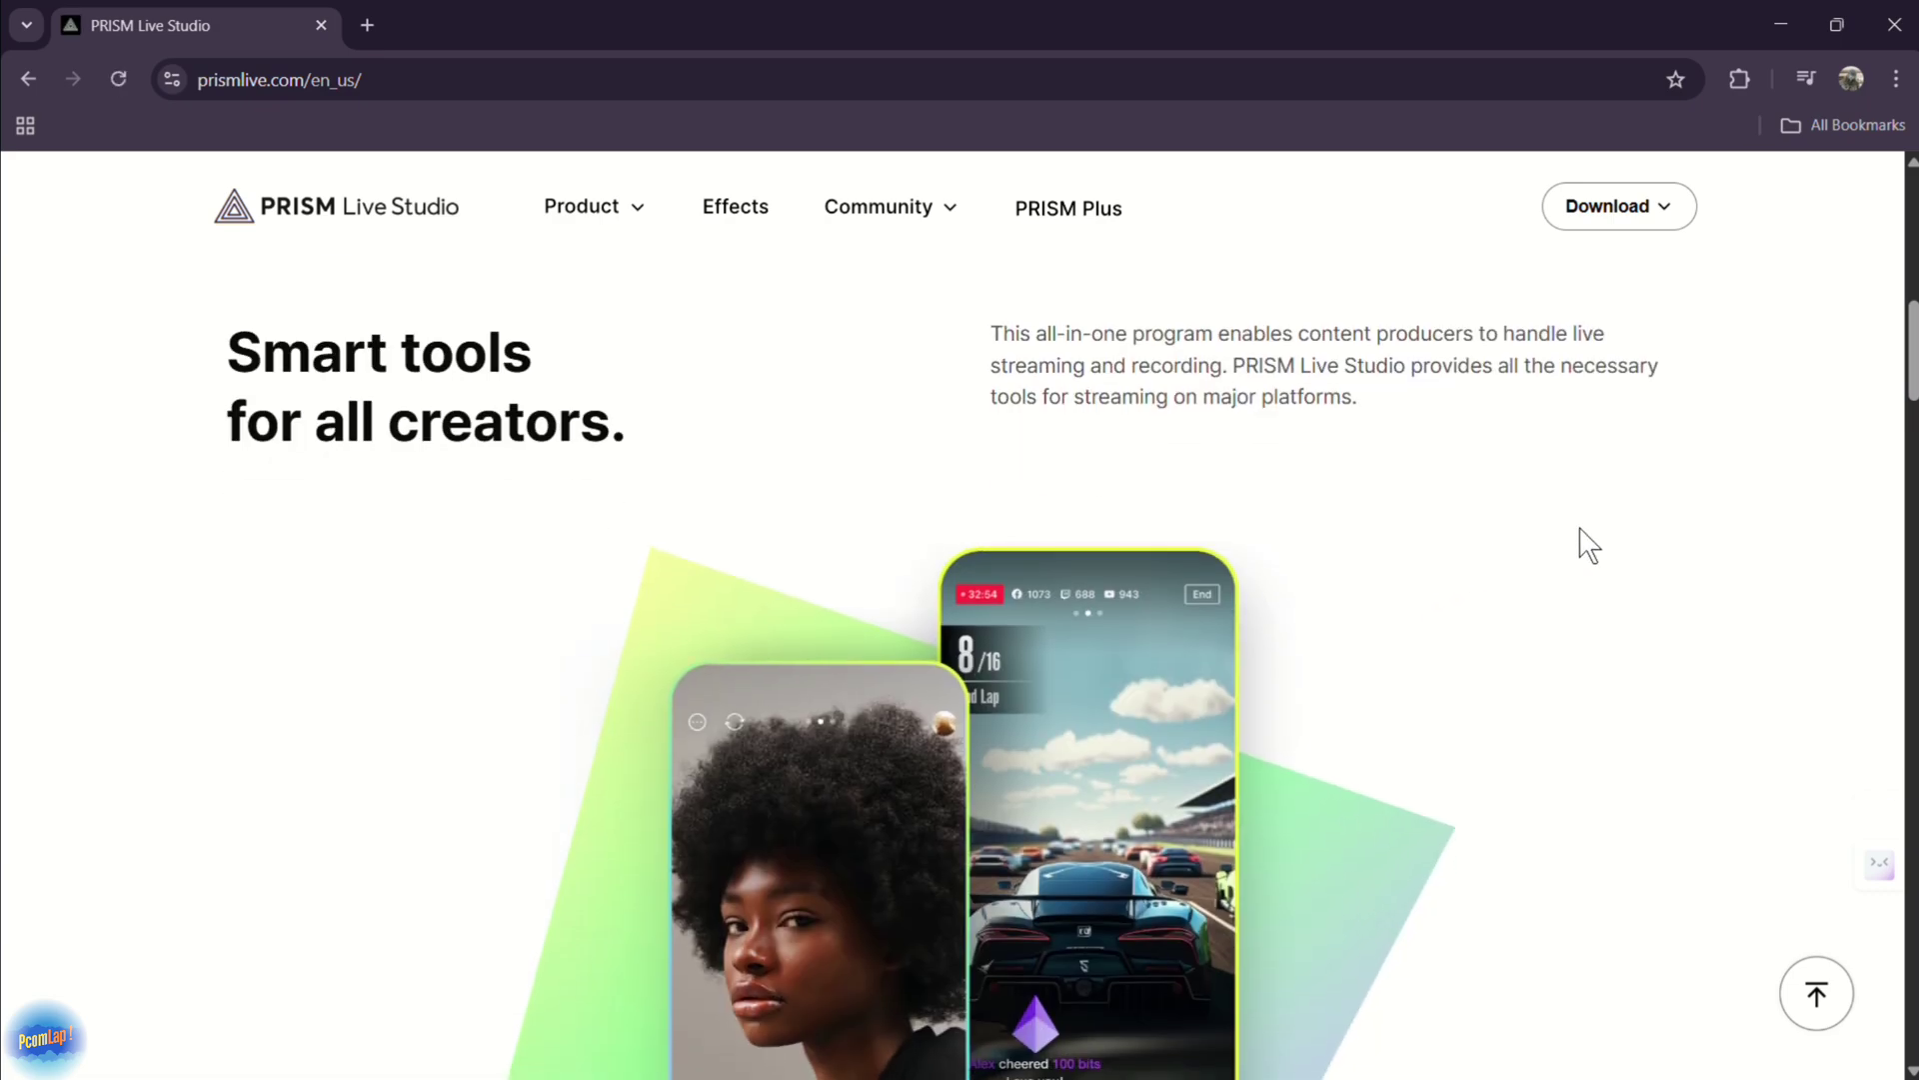
{"action": "scroll", "coordinate": [1590, 545], "scroll_direction": "down", "scroll_amount": 2}
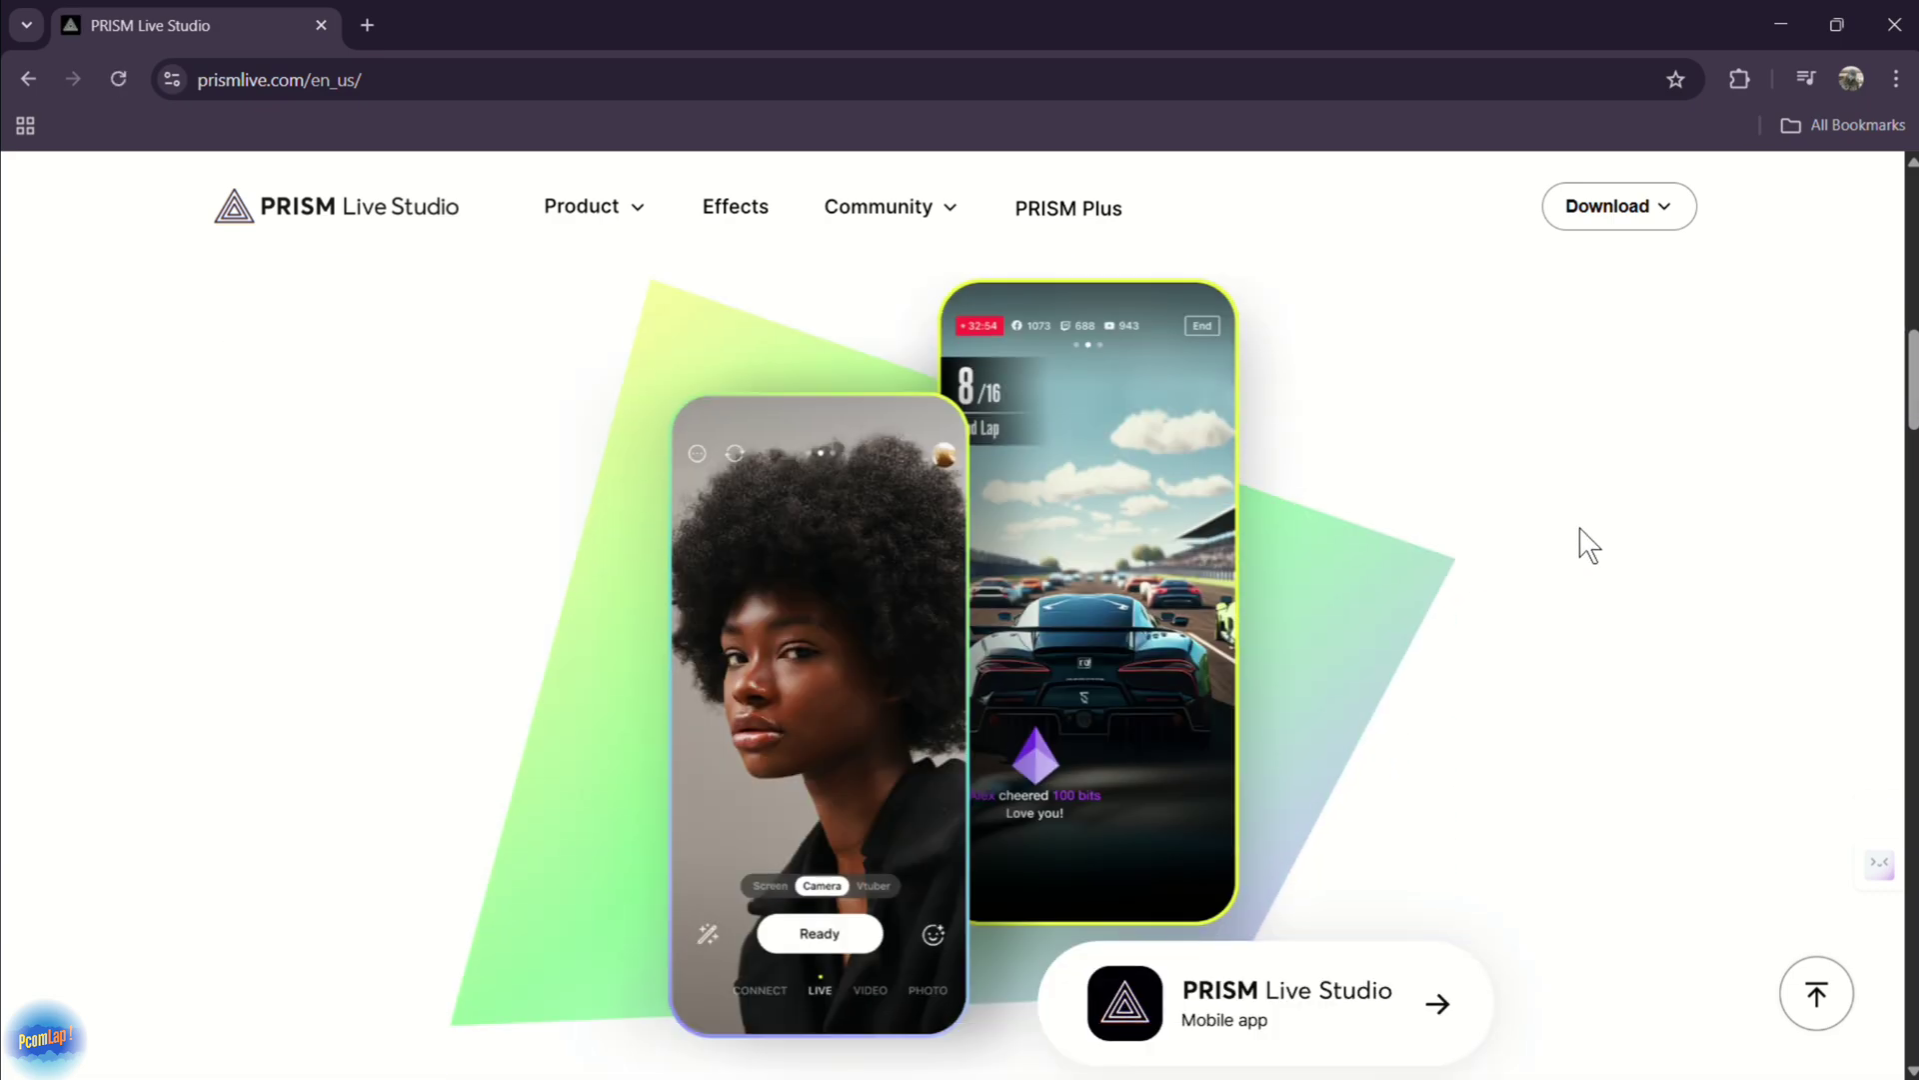
{"action": "scroll", "coordinate": [1589, 545], "scroll_direction": "down", "scroll_amount": 4}
{"action": "scroll", "coordinate": [1590, 545], "scroll_direction": "down", "scroll_amount": 4}
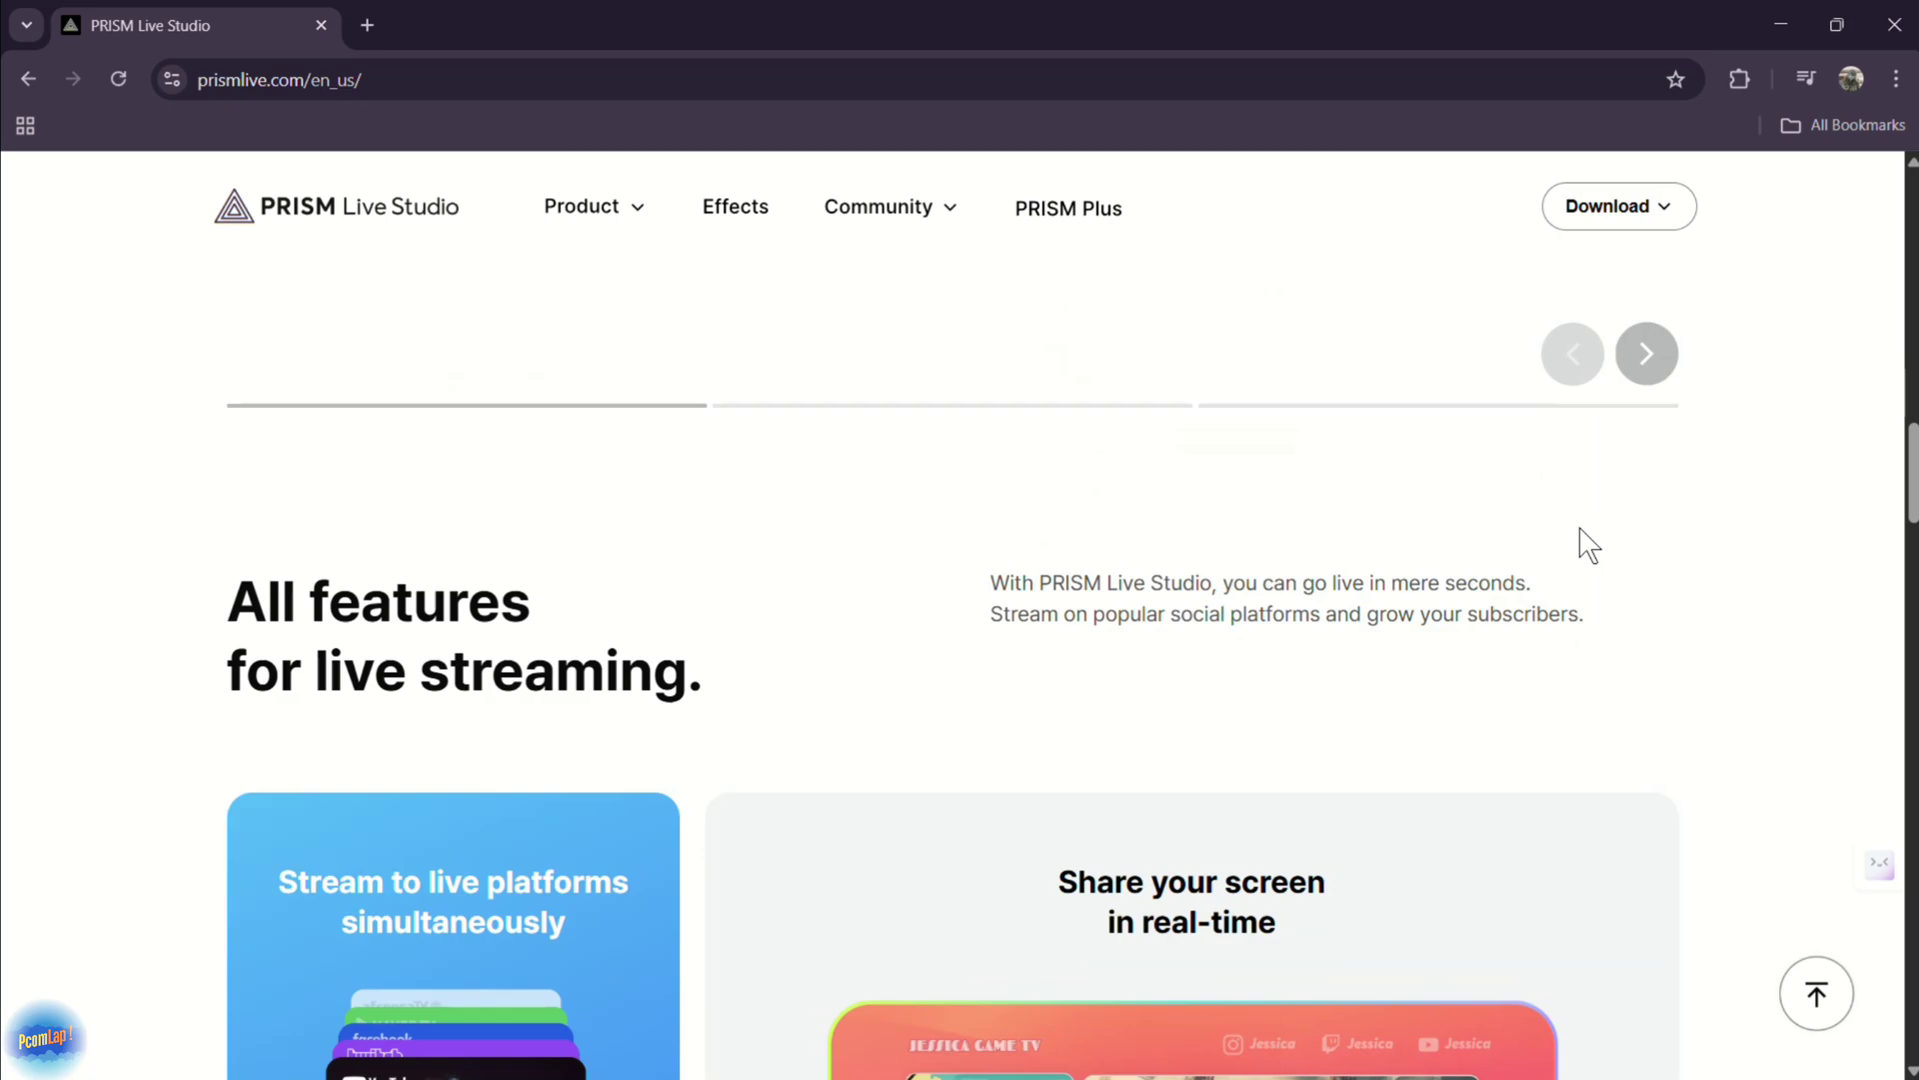
{"action": "scroll", "coordinate": [1588, 543], "scroll_direction": "down", "scroll_amount": 4}
{"action": "scroll", "coordinate": [1585, 544], "scroll_direction": "down", "scroll_amount": 2}
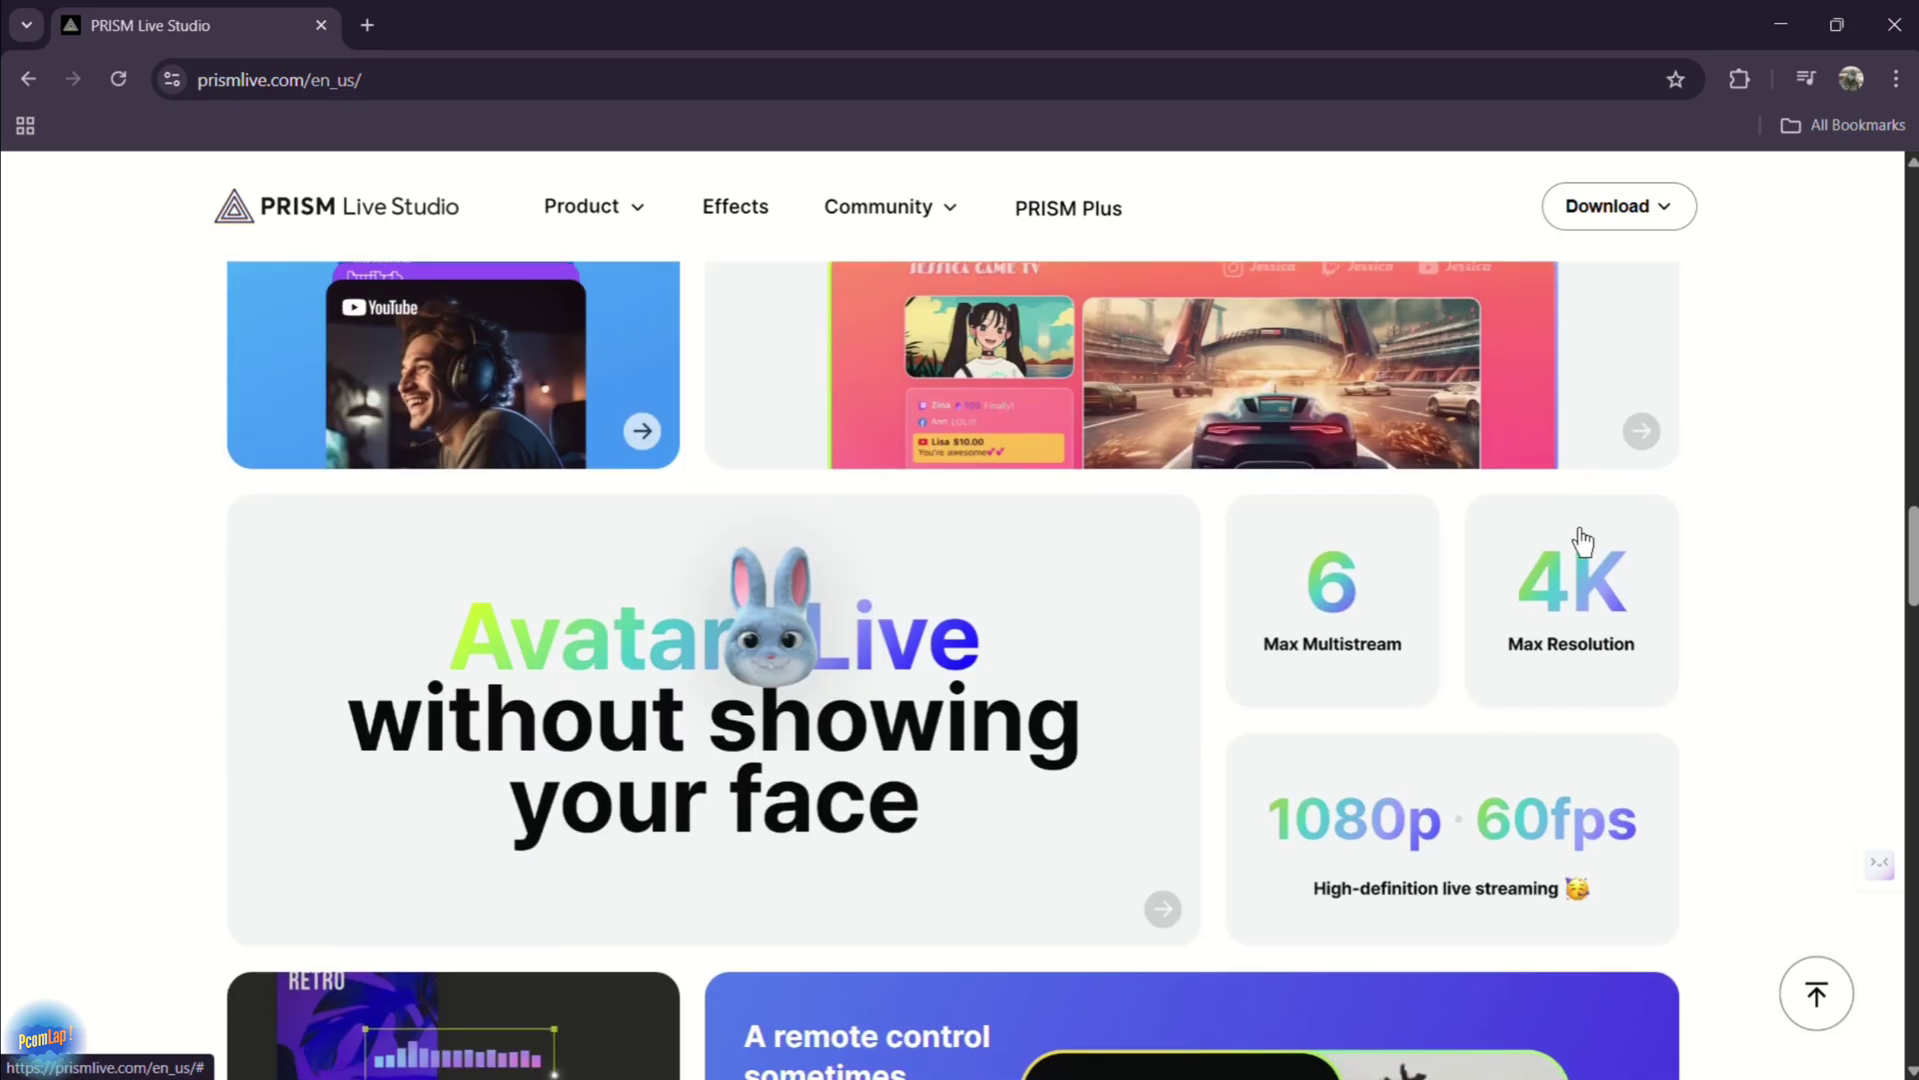
{"action": "scroll", "coordinate": [1609, 580], "scroll_direction": "down", "scroll_amount": 4}
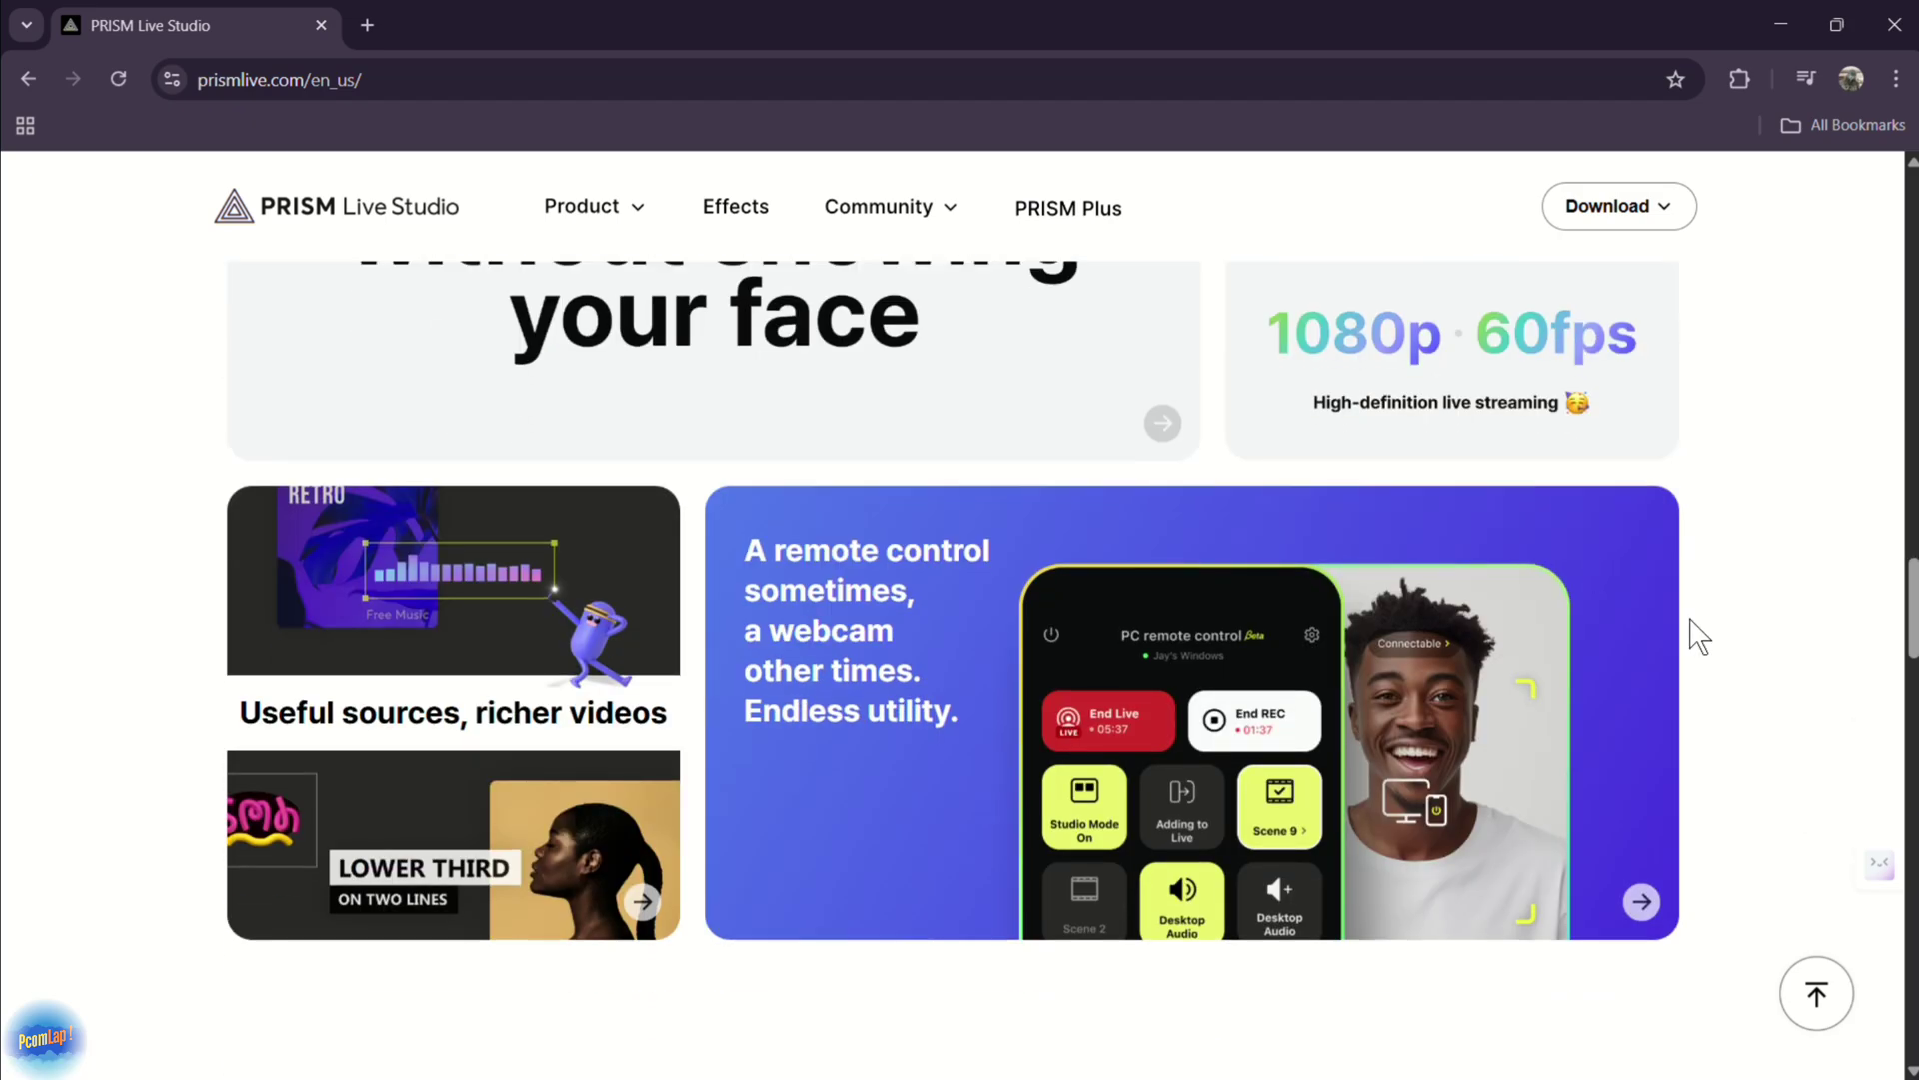
{"action": "scroll", "coordinate": [1745, 615], "scroll_direction": "down", "scroll_amount": 8}
{"action": "scroll", "coordinate": [1742, 598], "scroll_direction": "down", "scroll_amount": 2}
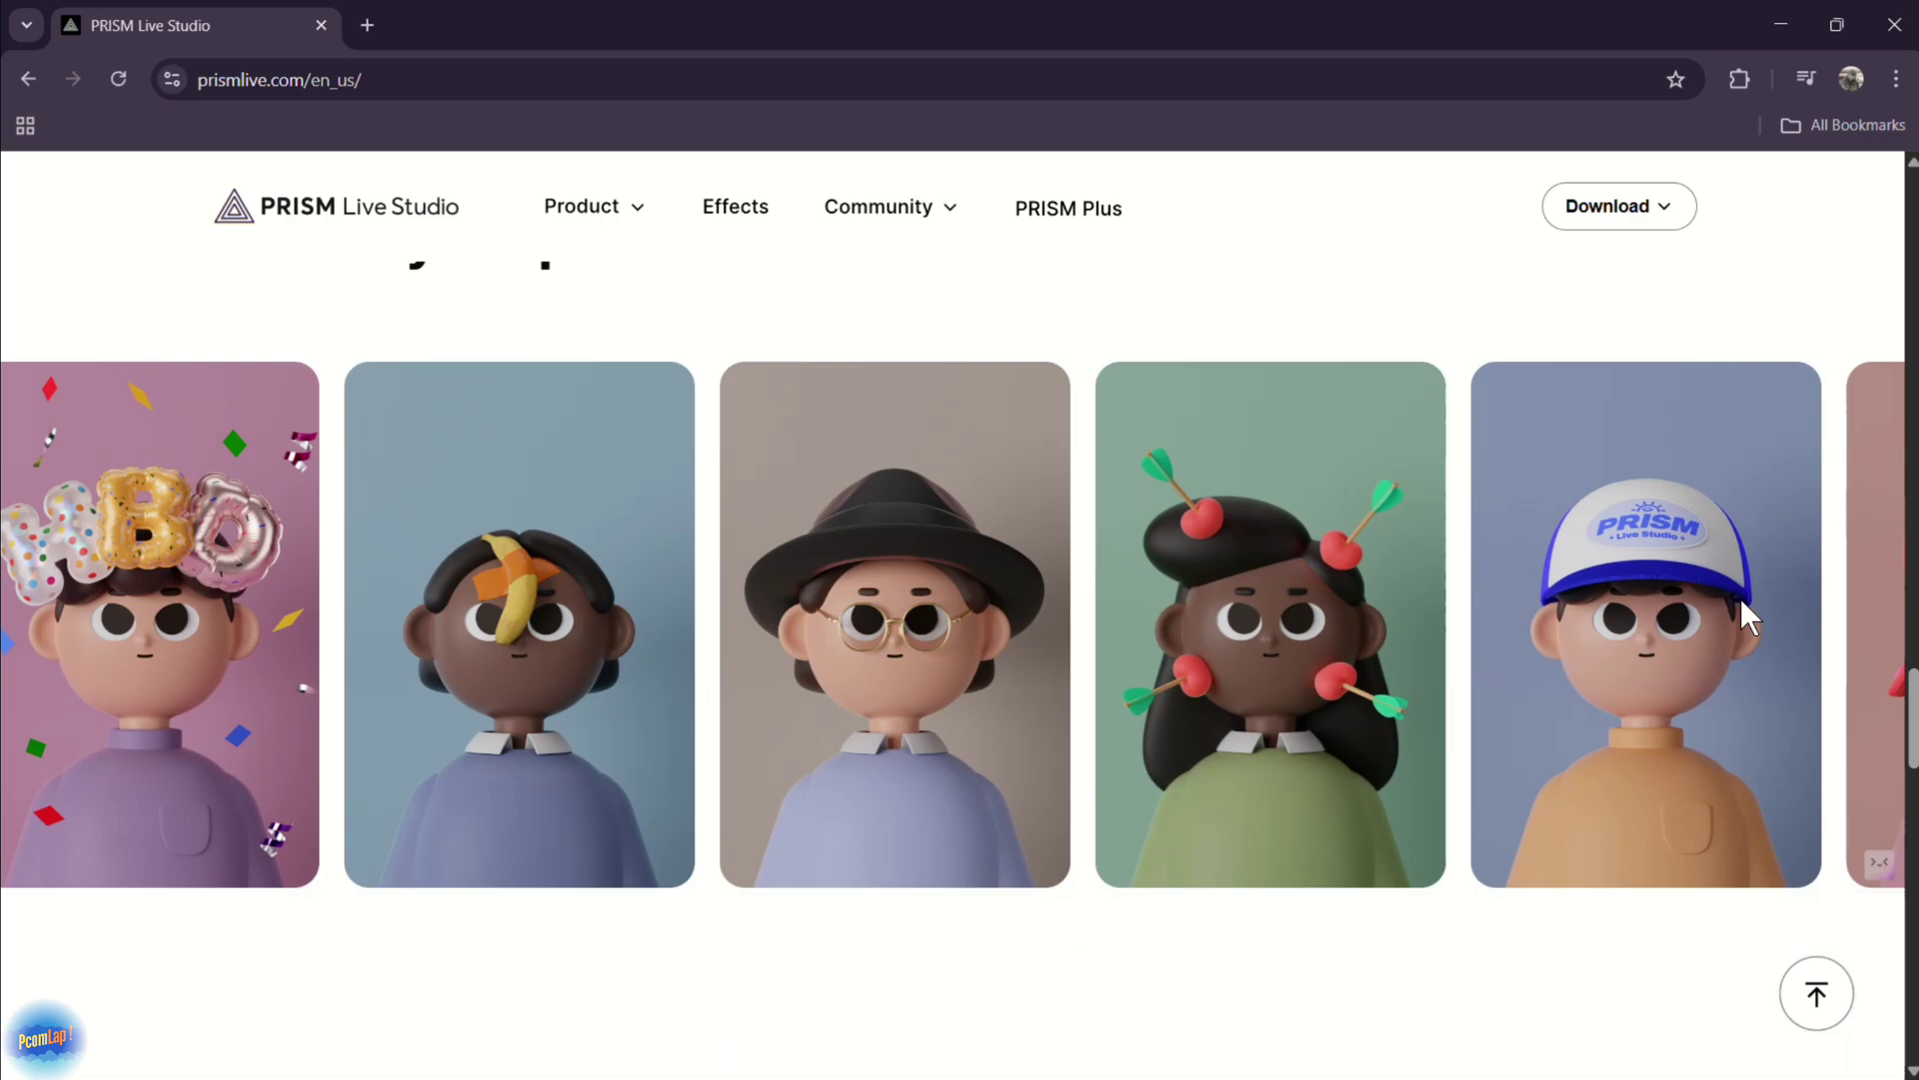
{"action": "scroll", "coordinate": [1742, 598], "scroll_direction": "up", "scroll_amount": 3}
{"action": "scroll", "coordinate": [1741, 600], "scroll_direction": "down", "scroll_amount": 8}
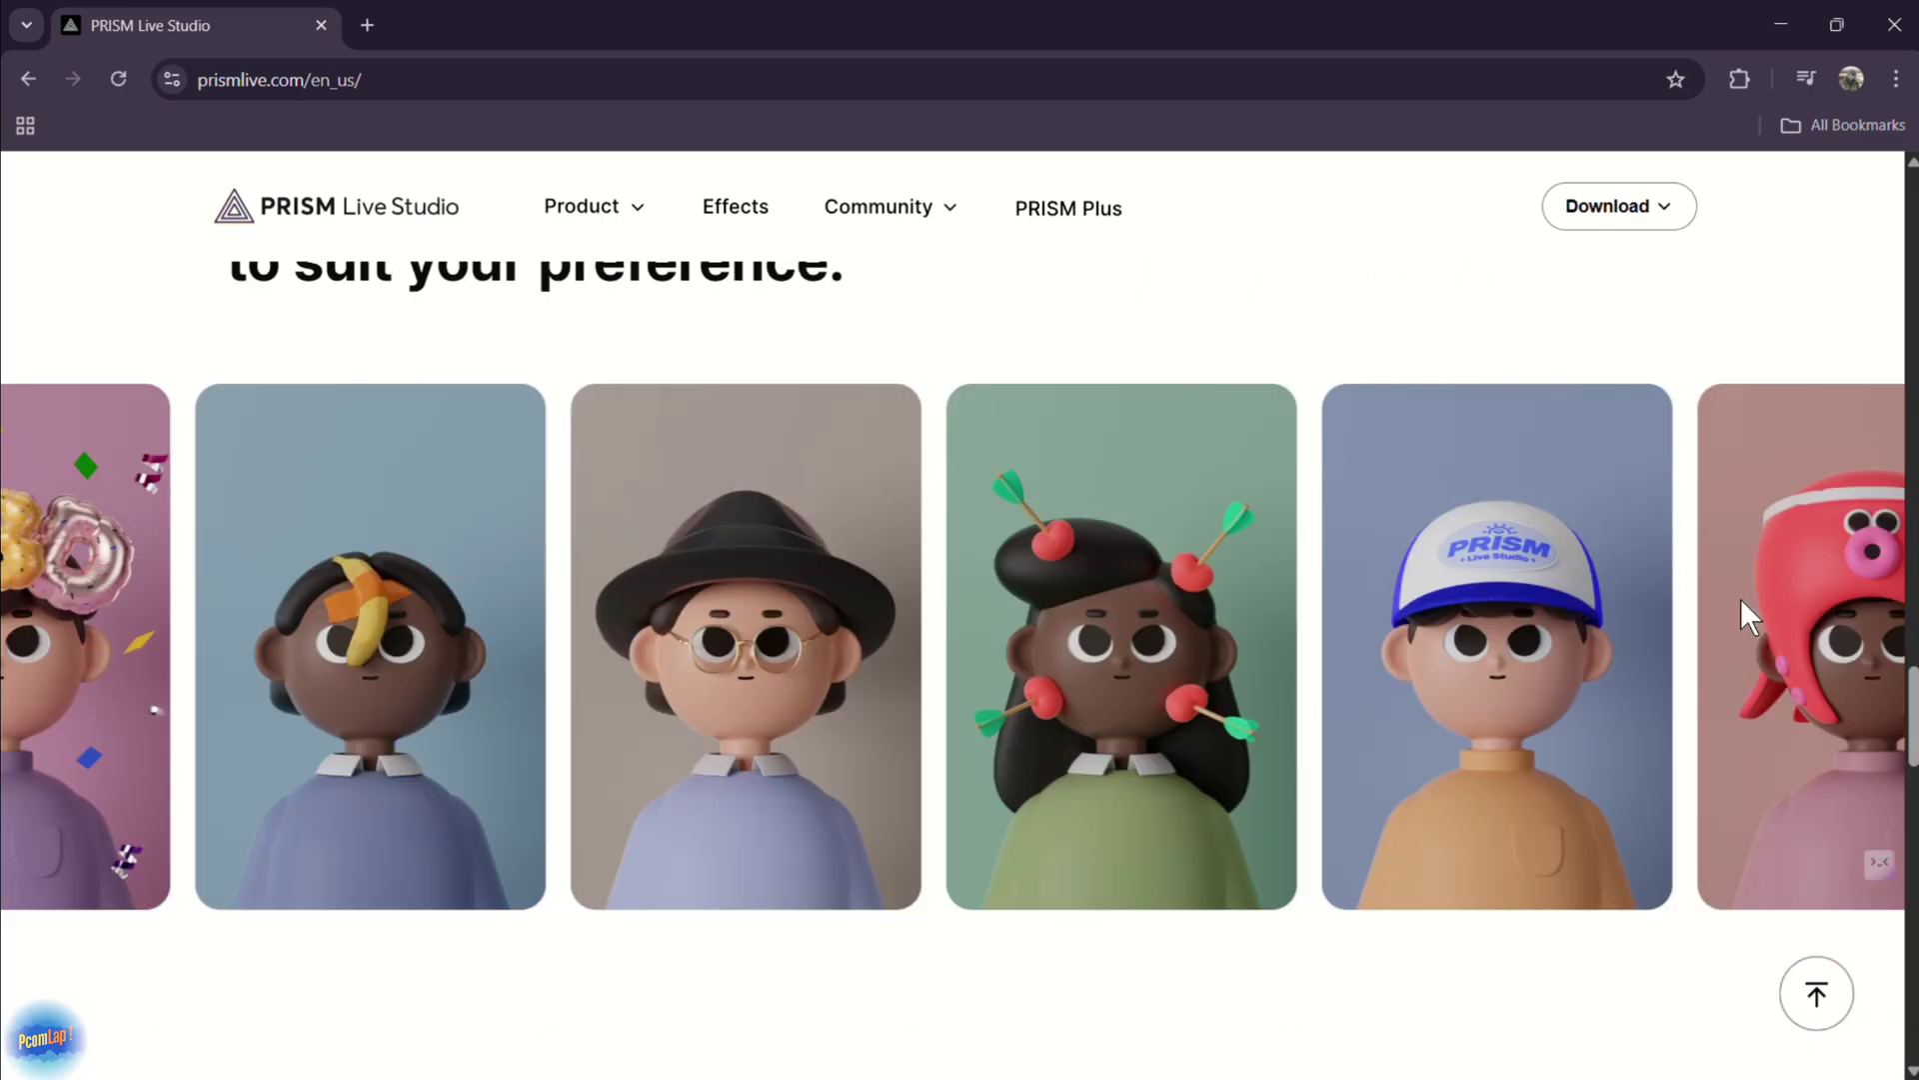
{"action": "scroll", "coordinate": [1744, 615], "scroll_direction": "down", "scroll_amount": 3}
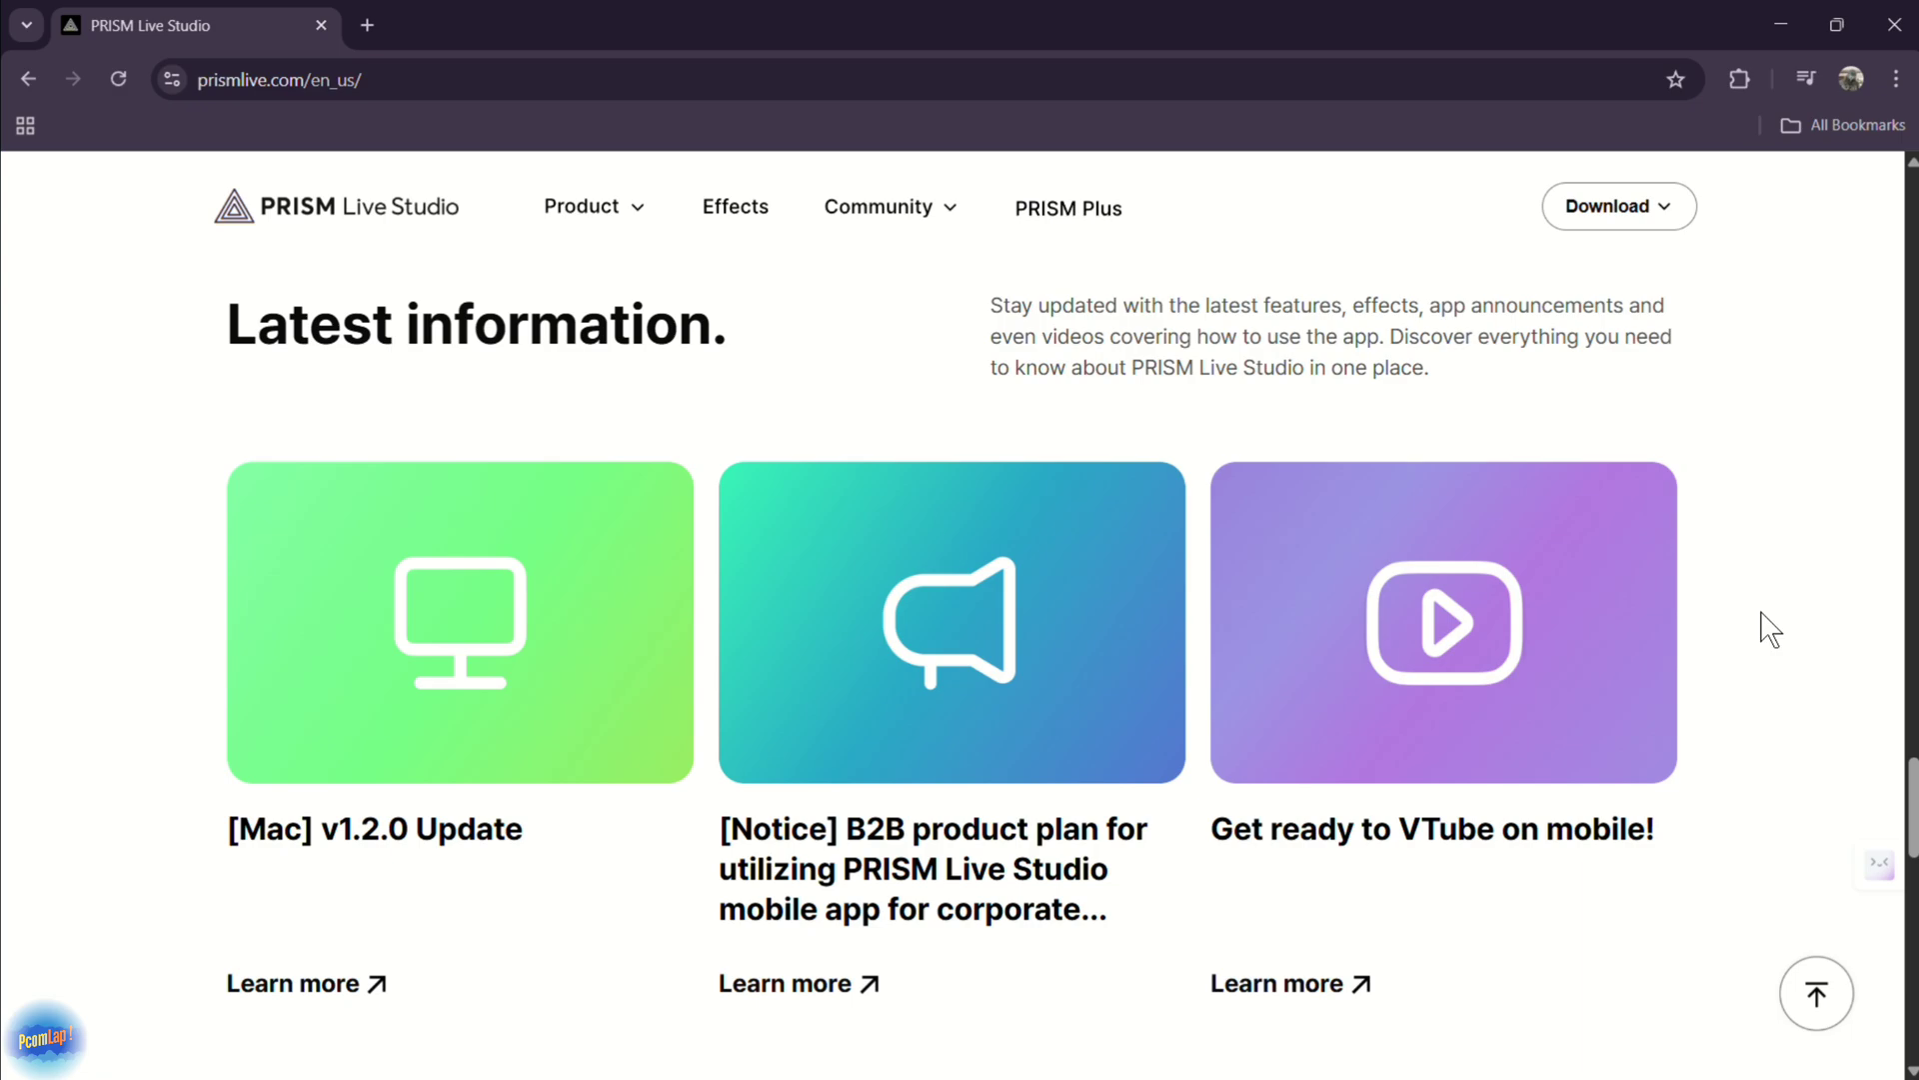
{"action": "scroll", "coordinate": [1771, 630], "scroll_direction": "down", "scroll_amount": 10}
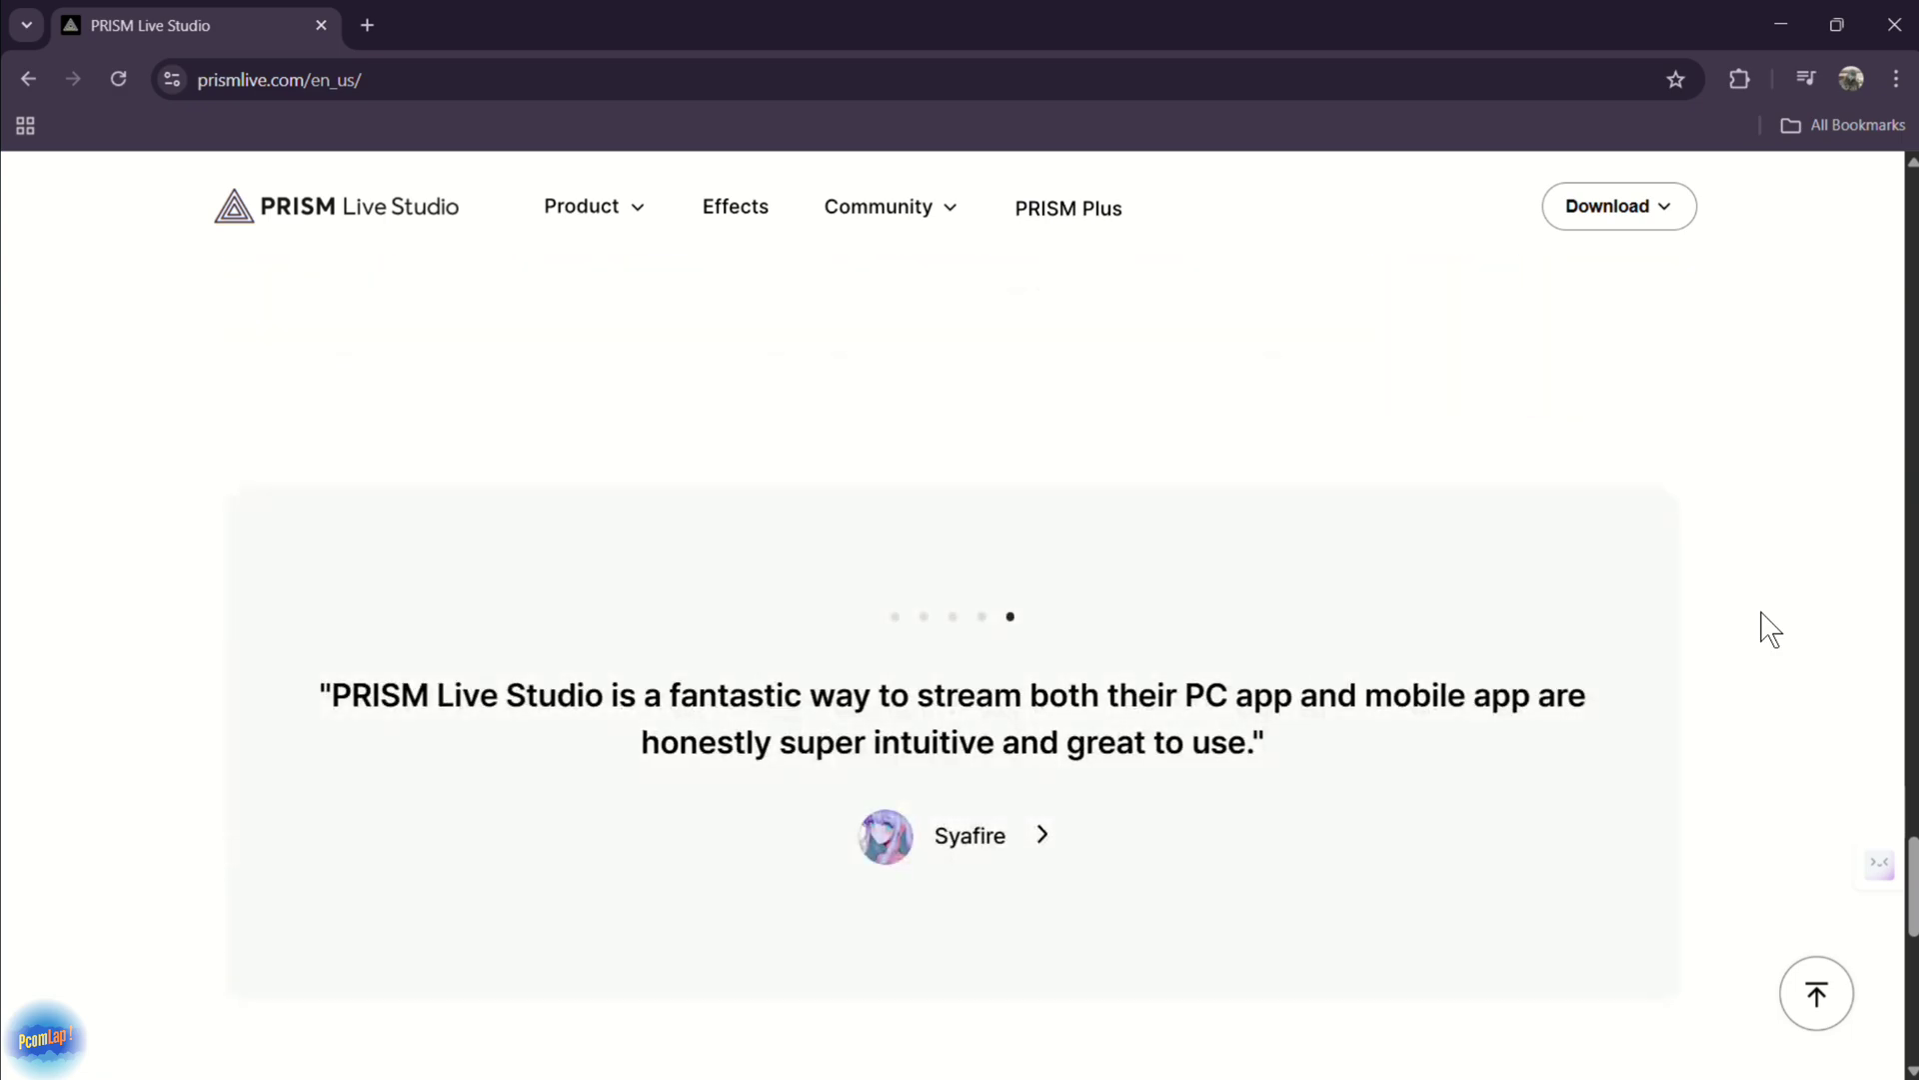
{"action": "scroll", "coordinate": [1764, 628], "scroll_direction": "down", "scroll_amount": 7}
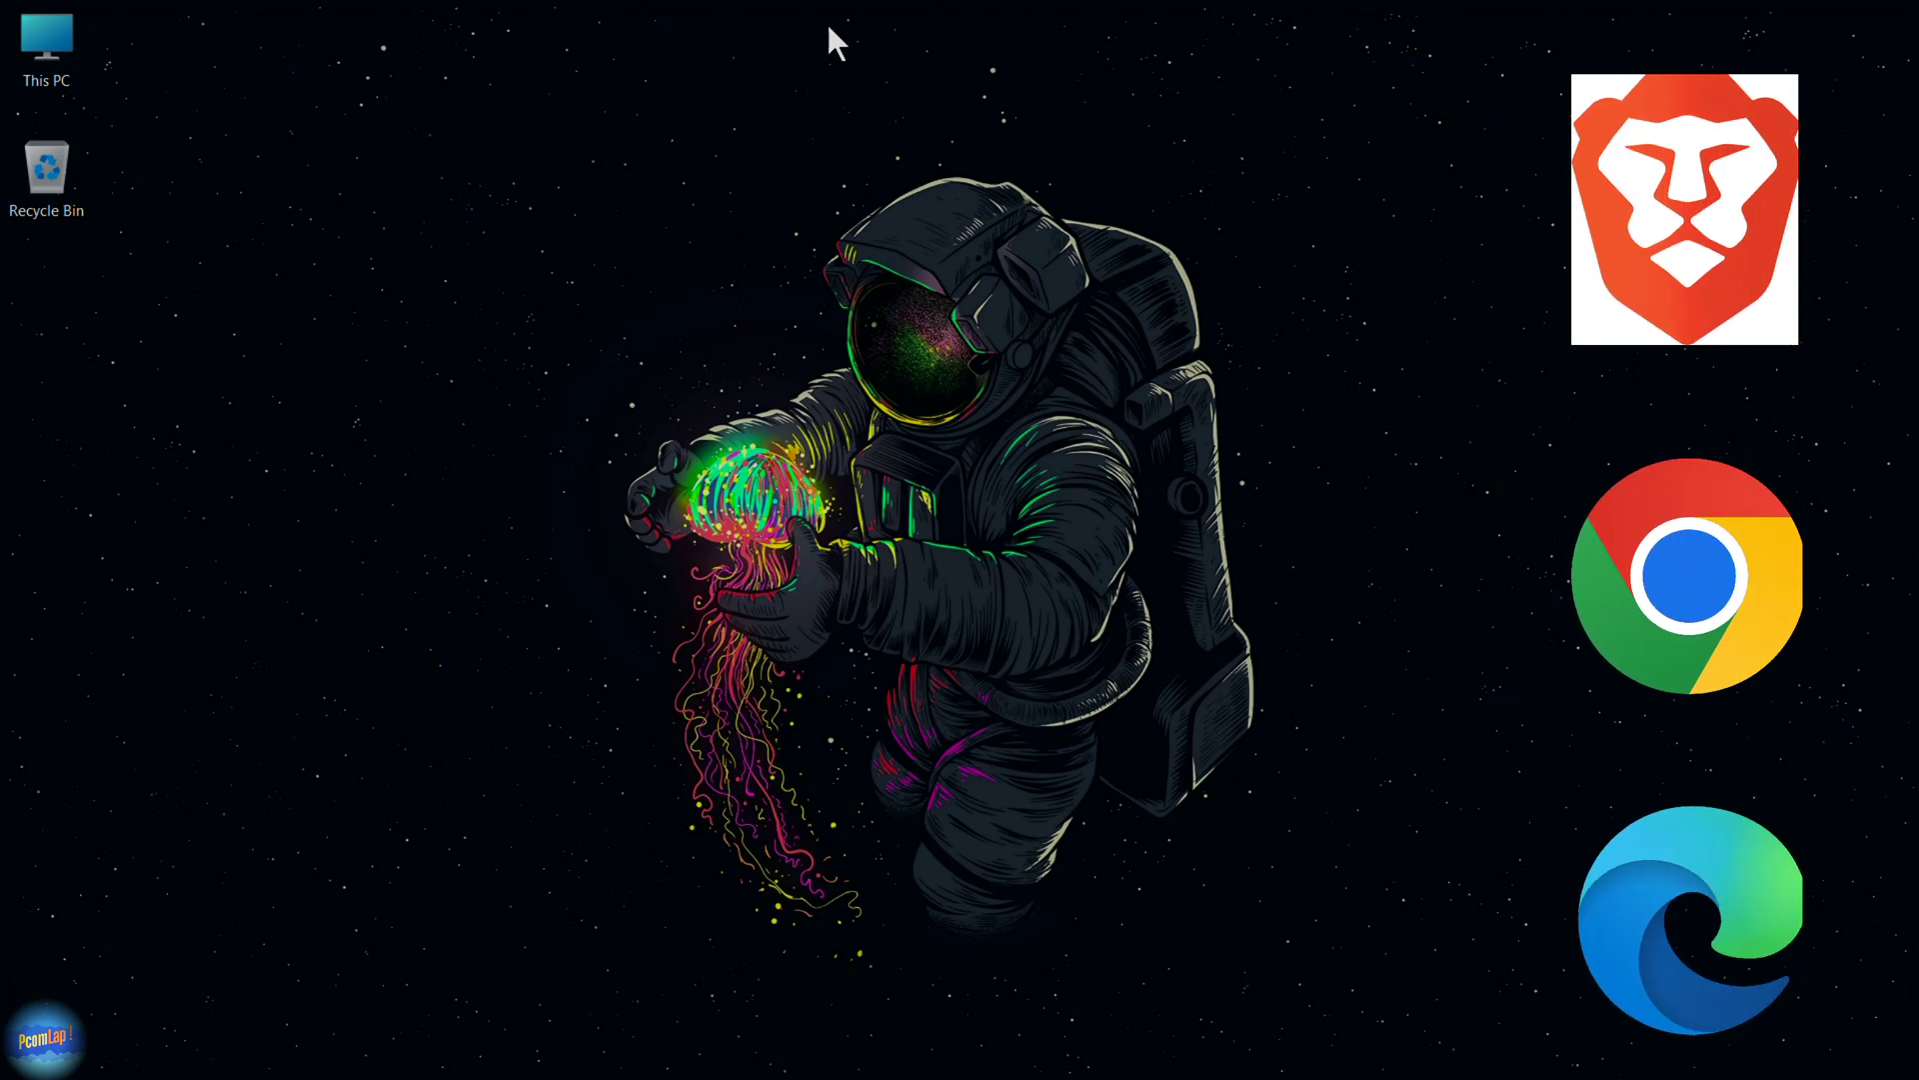
Step: Launch Chrome from Windows search and search Google for 'PRISM LIVE STUDIO'
{"action": "key", "text": "super"}
{"action": "type", "text": "CHROME"}
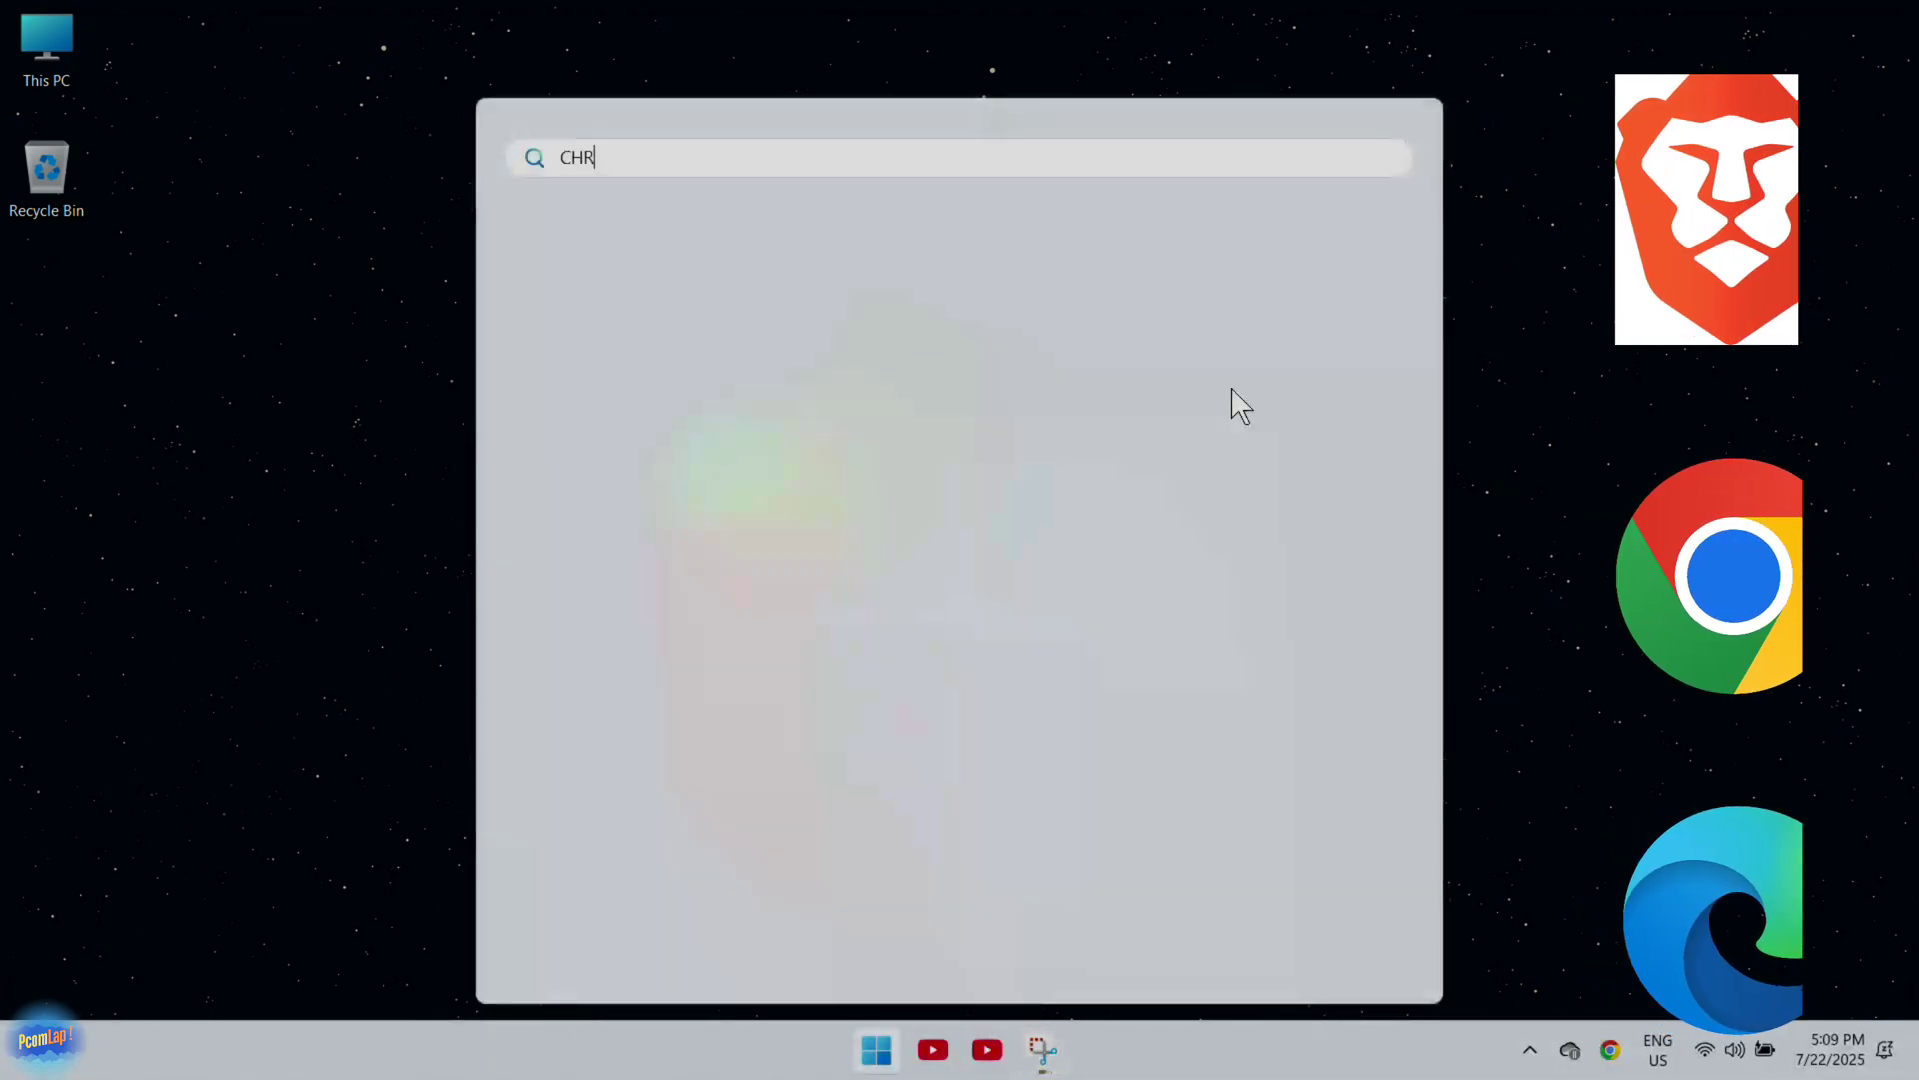
{"action": "key", "text": "Return"}
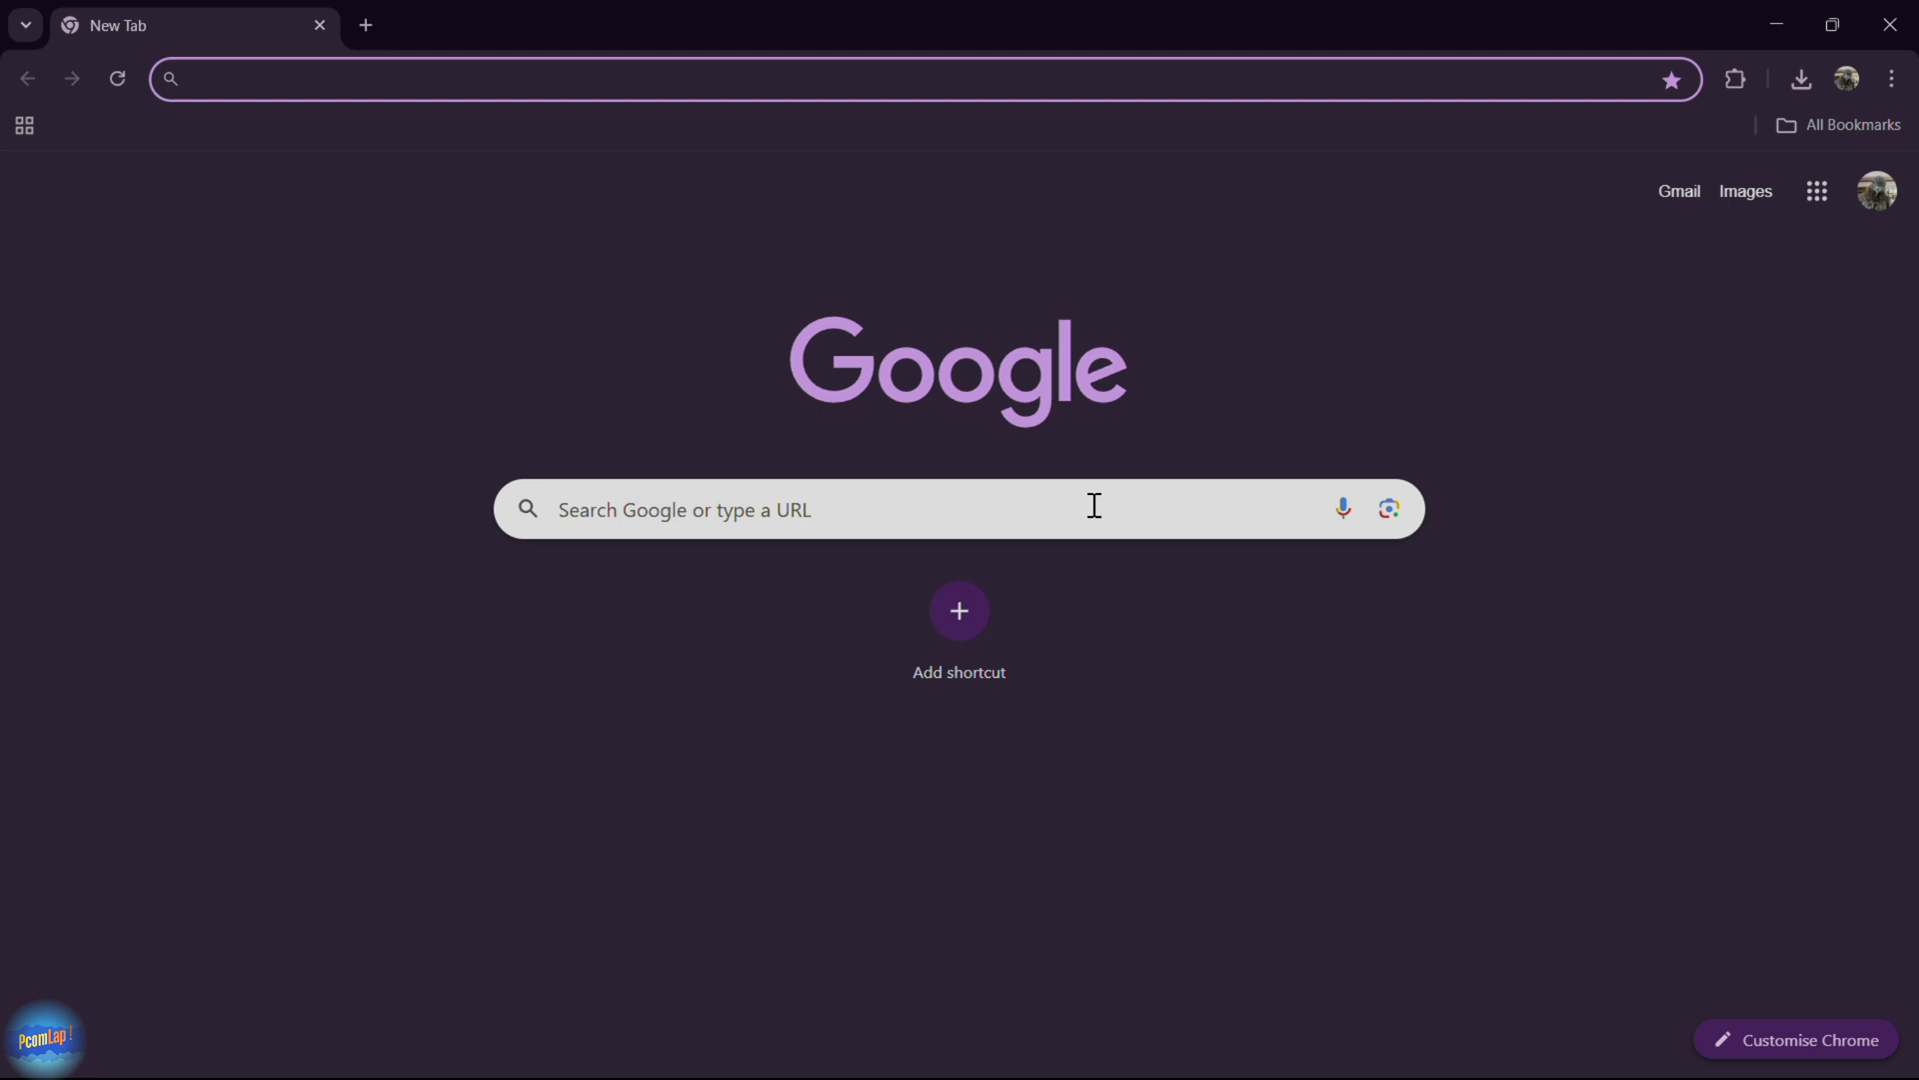
{"action": "left_click", "coordinate": [1093, 505]}
{"action": "type", "text": "PRIS"}
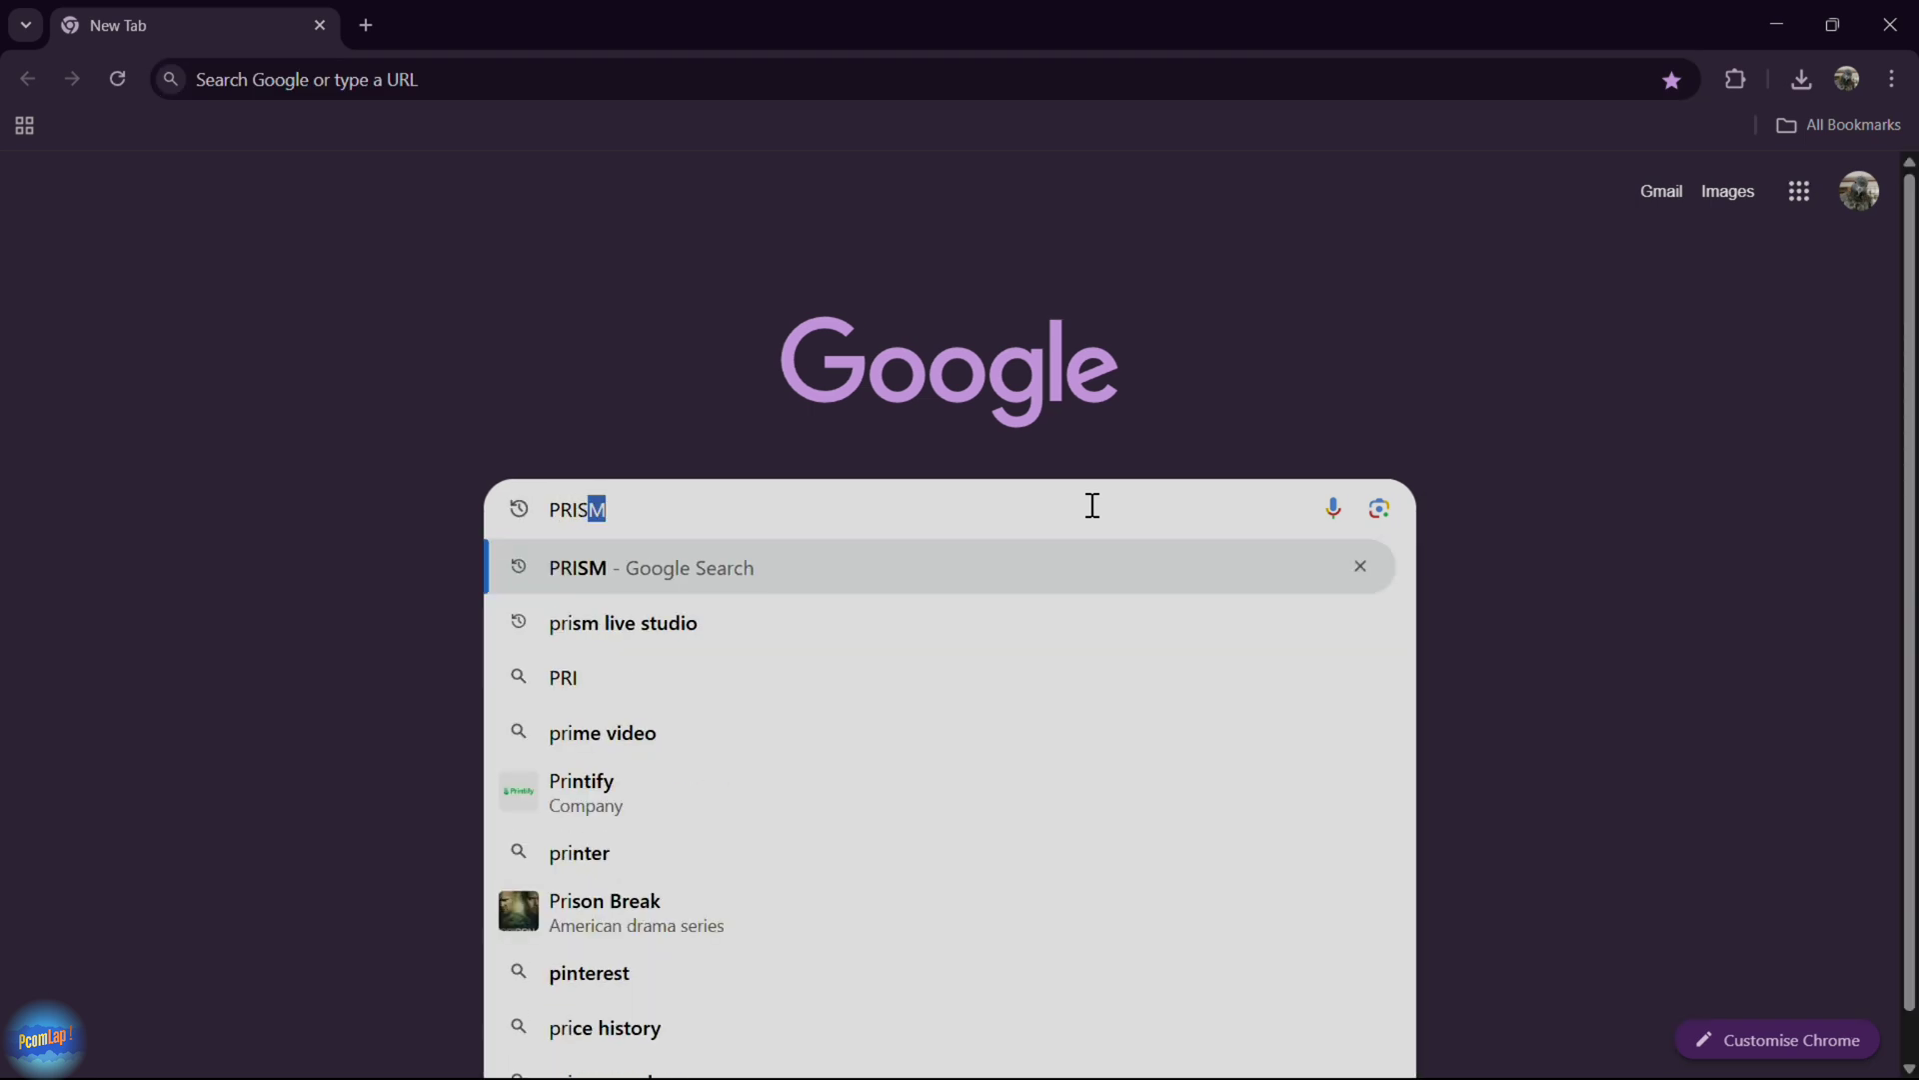
{"action": "type", "text": "M LIVE S"}
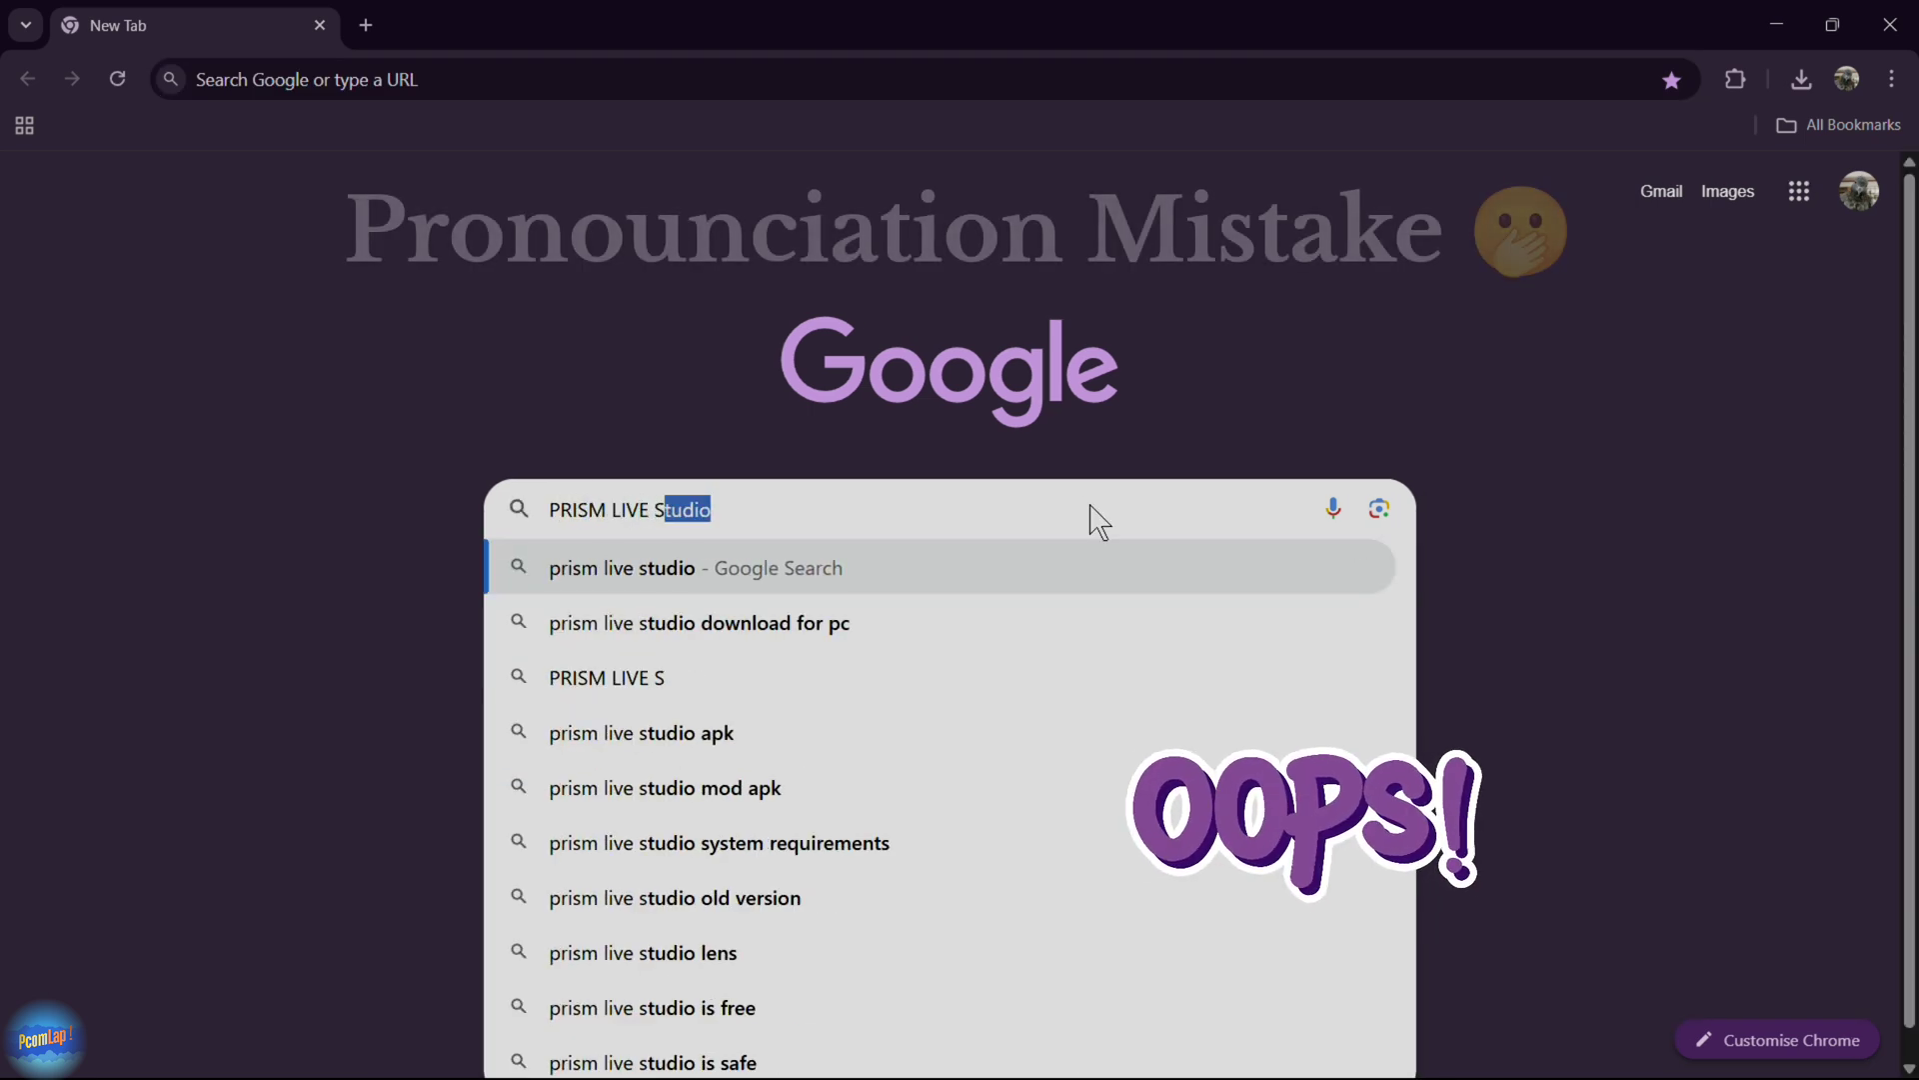
{"action": "type", "text": "TUDIO"}
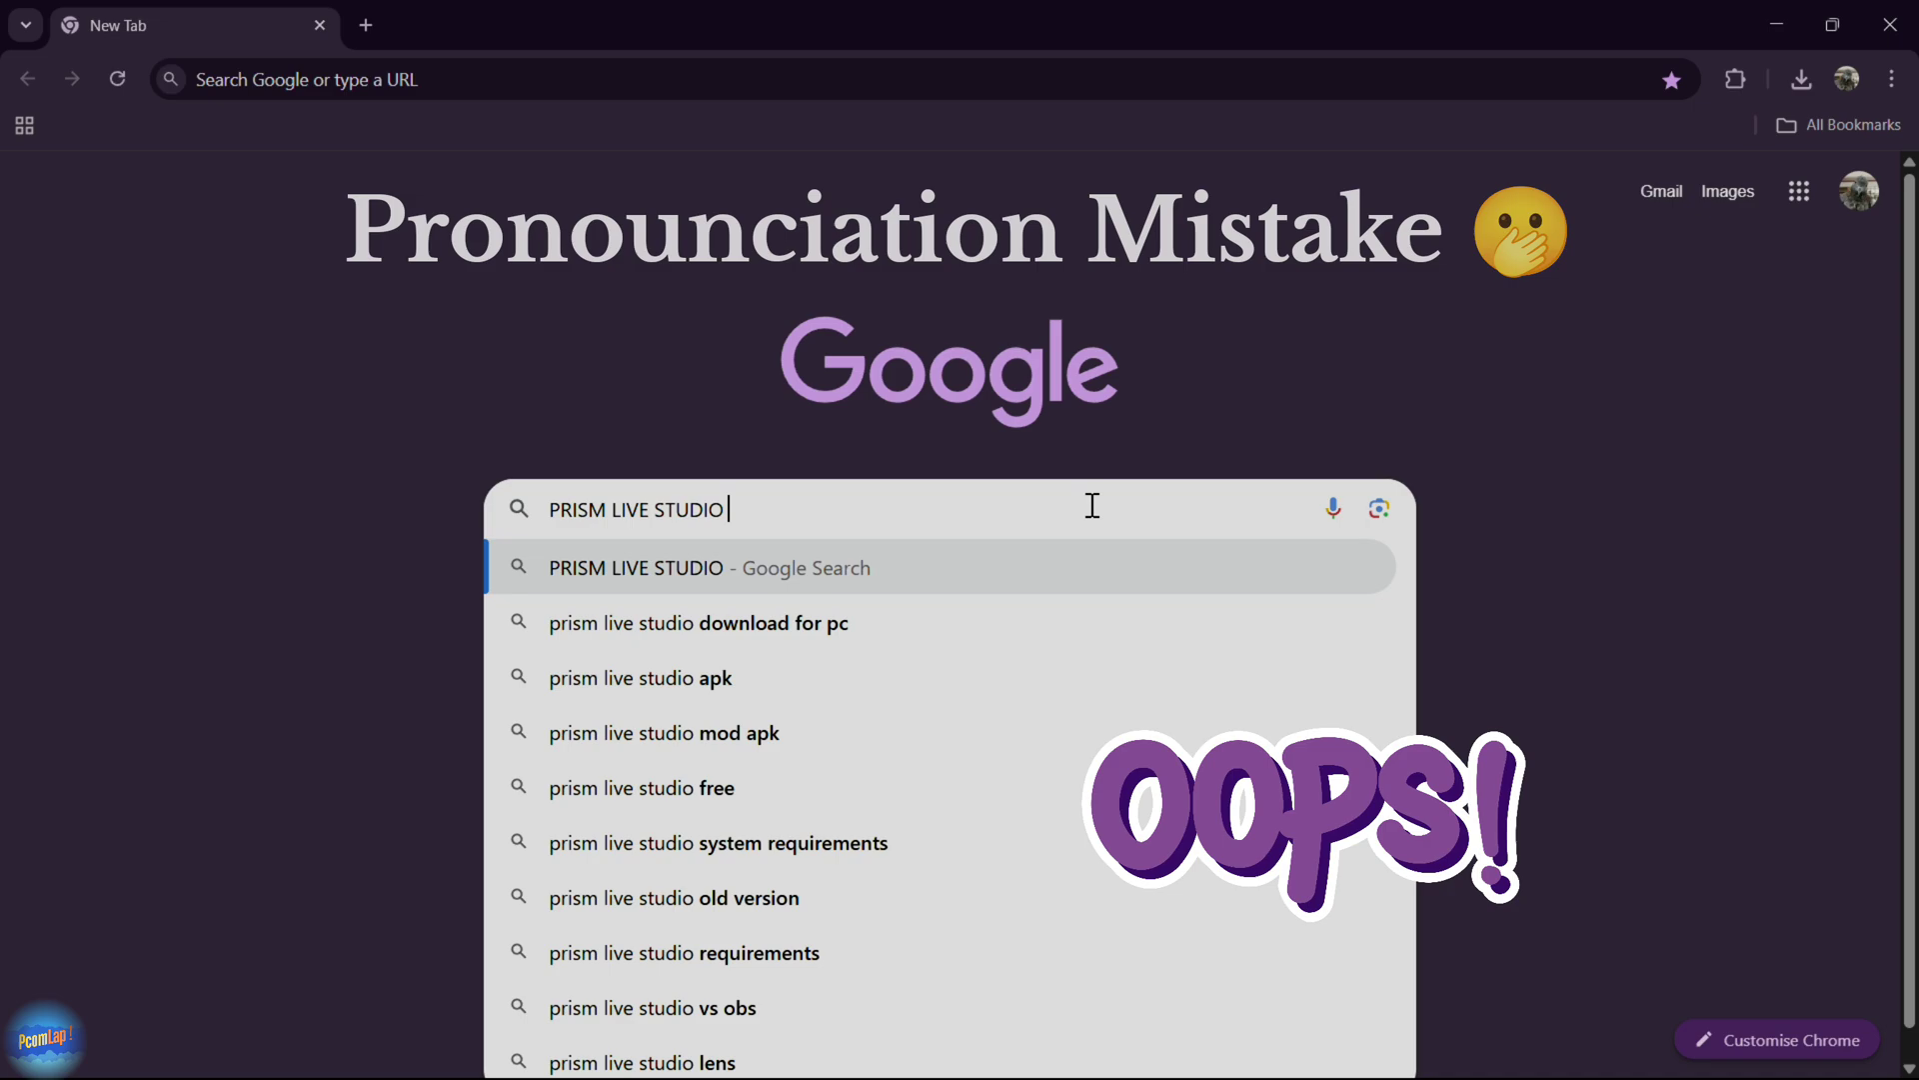
{"action": "key", "text": "Return"}
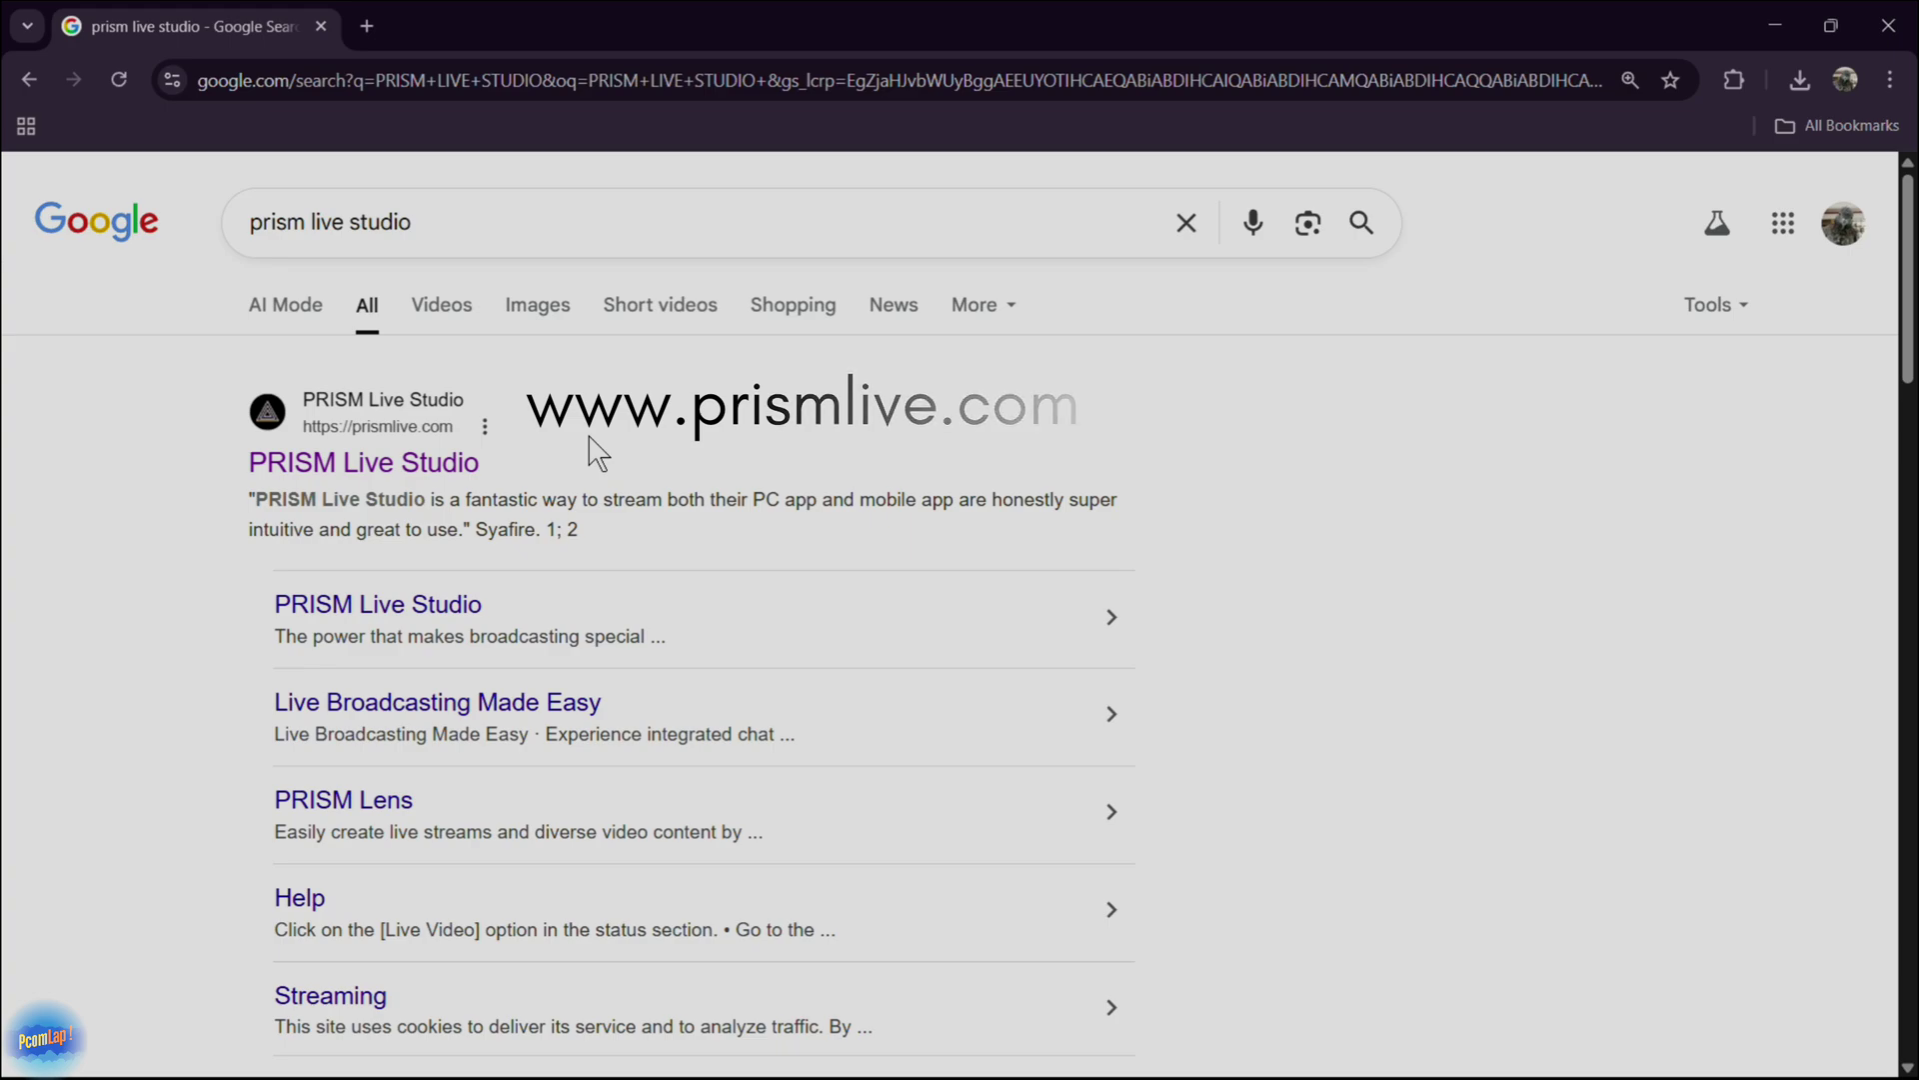
Step: Open prismlive.com from the results and choose the Windows download of PRISM Live Studio
{"action": "left_click", "coordinate": [450, 460]}
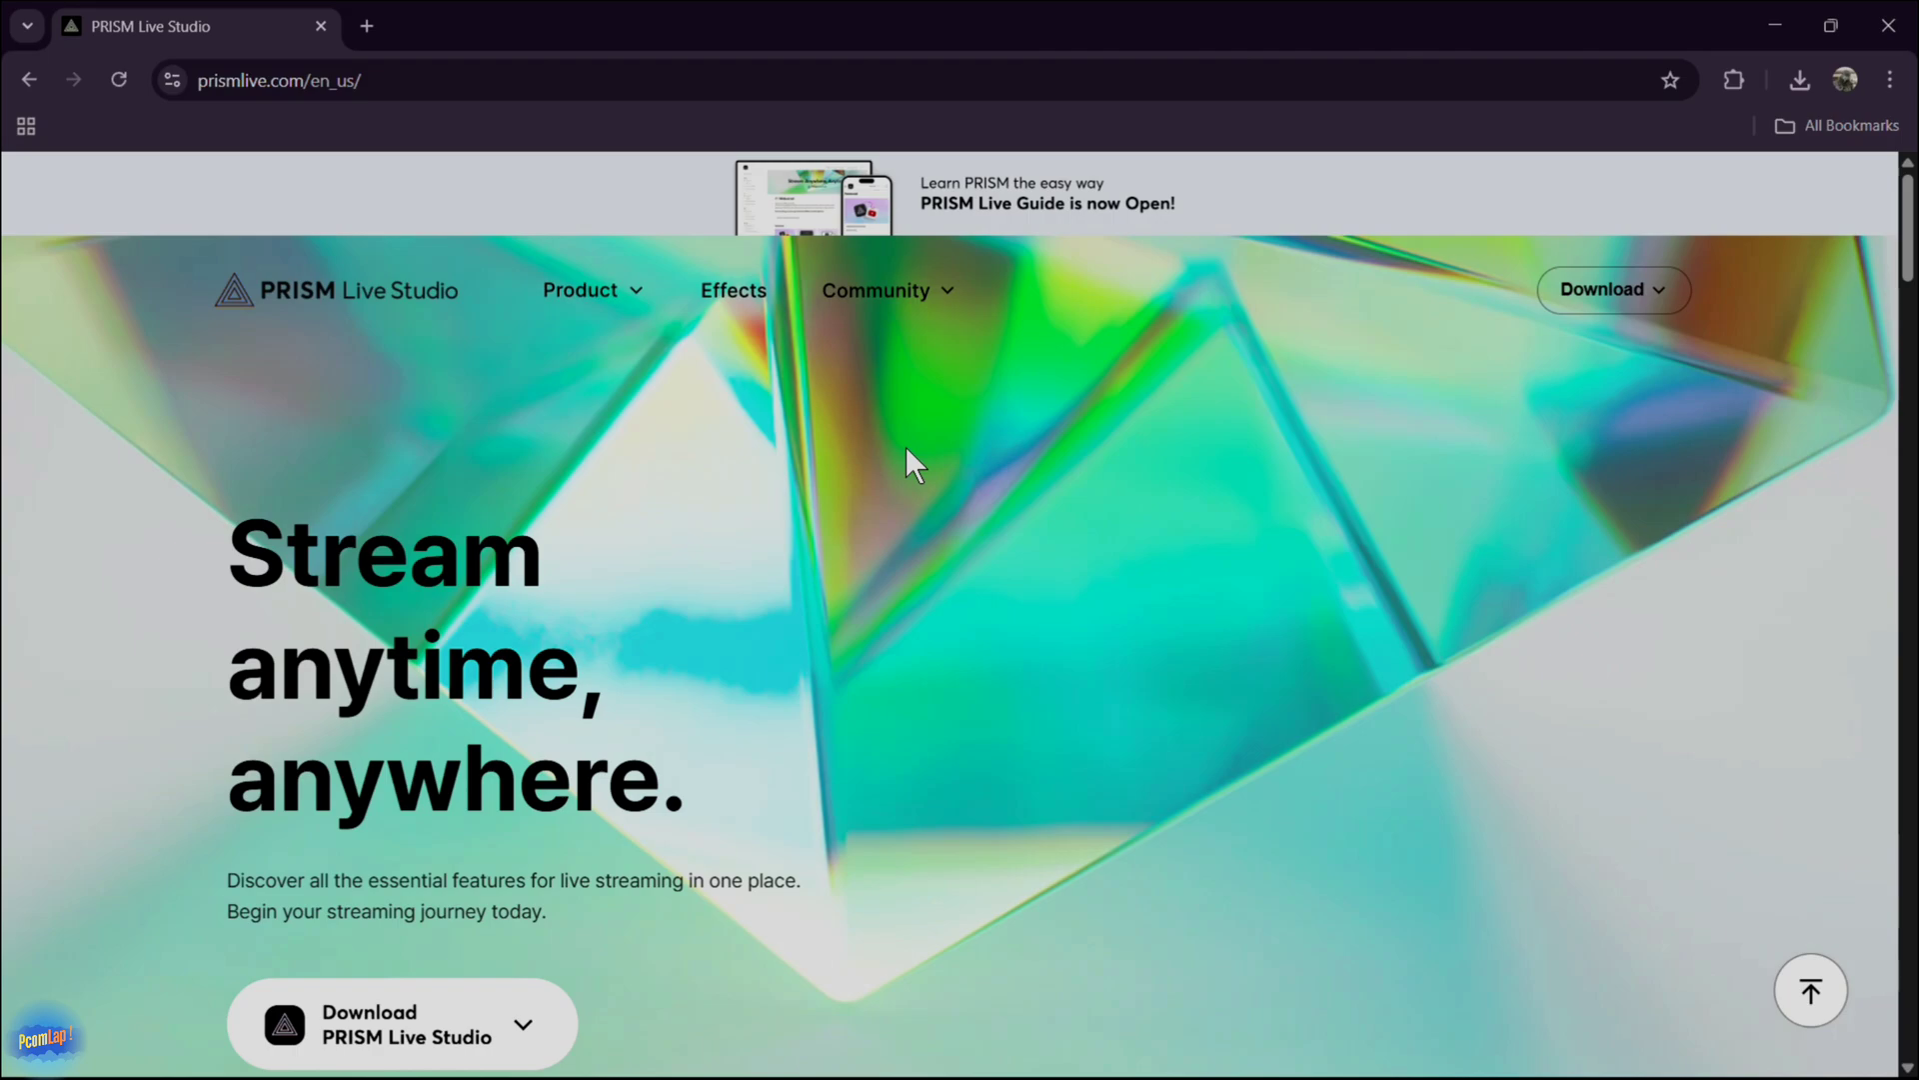
{"action": "scroll", "coordinate": [906, 447], "scroll_direction": "down", "scroll_amount": 2}
{"action": "left_click", "coordinate": [488, 901]}
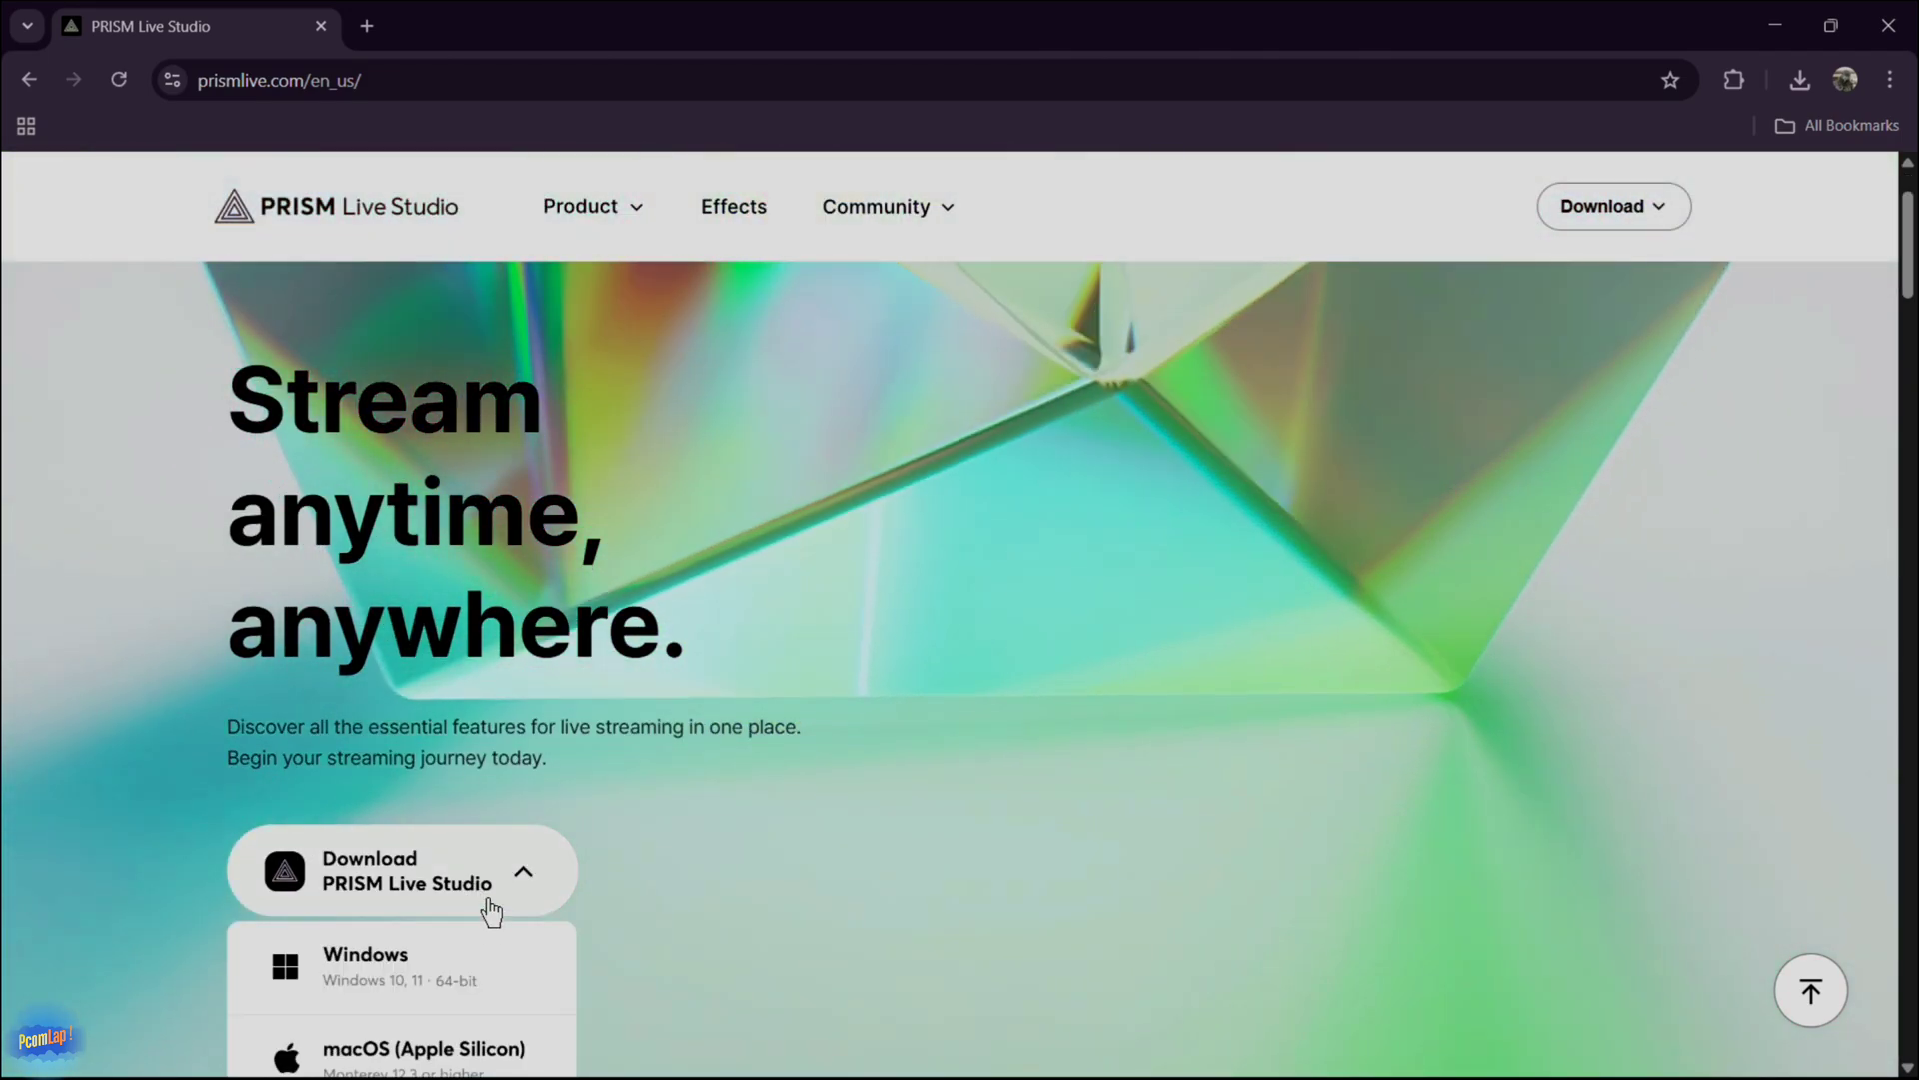
{"action": "scroll", "coordinate": [490, 912], "scroll_direction": "down", "scroll_amount": 3}
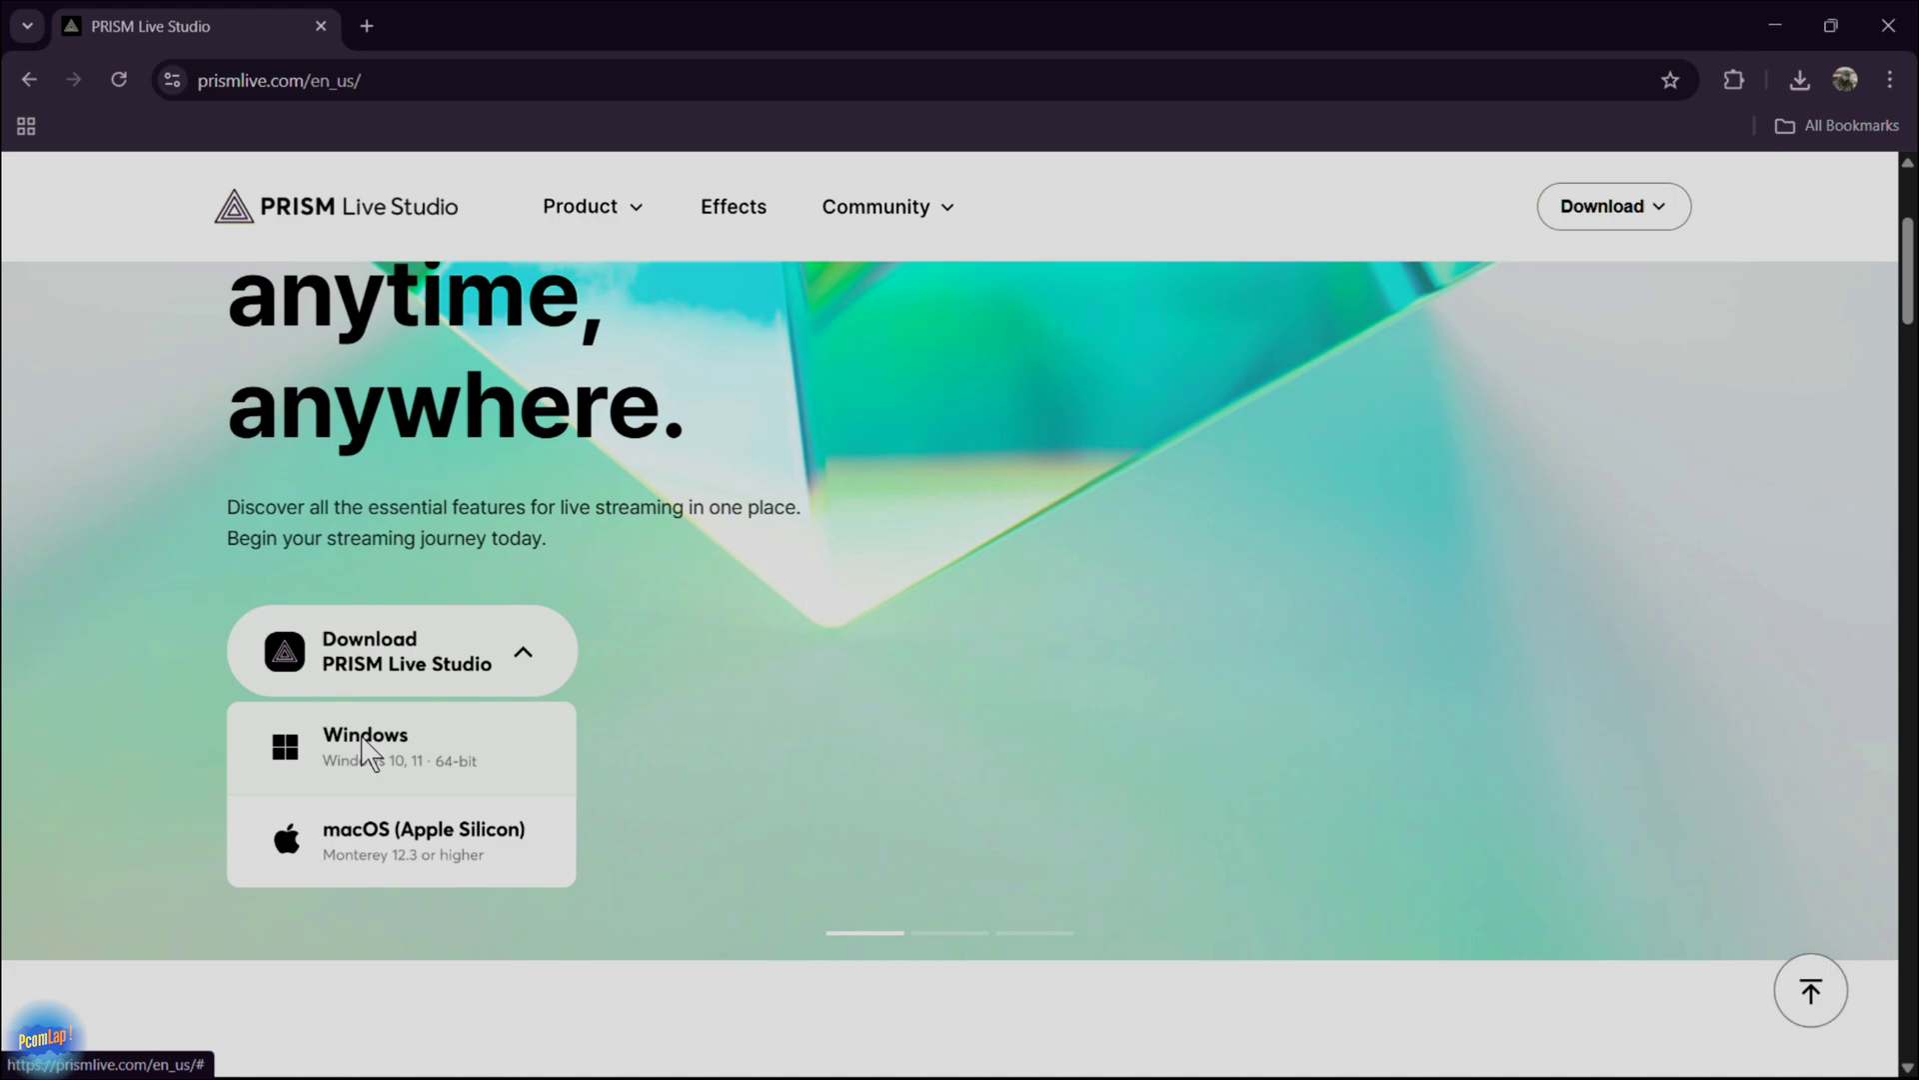
{"action": "left_click", "coordinate": [368, 750]}
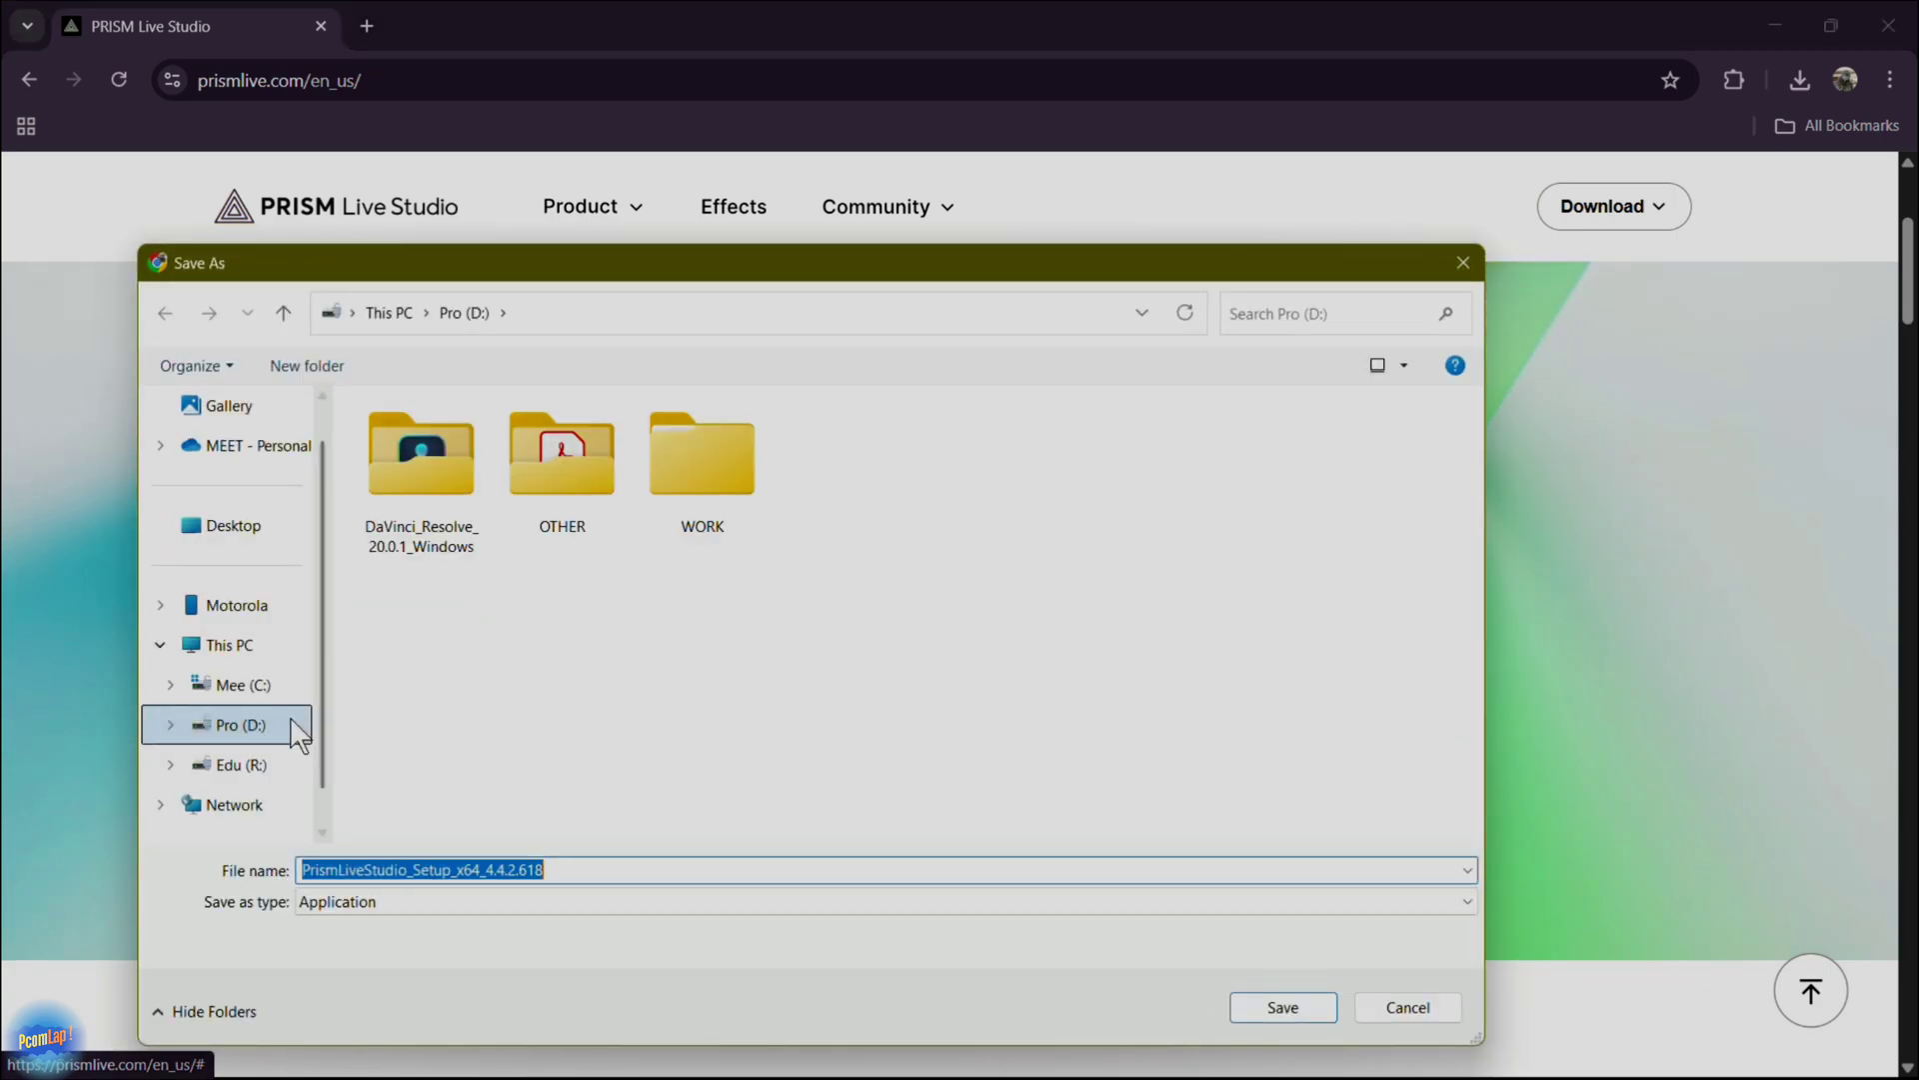
Step: Save PrismLiveStudio_Setup_x64_4.4.2.618 to Pro (D:) and remove DiscordSetup.exe from download history
{"action": "left_click", "coordinate": [1256, 1004]}
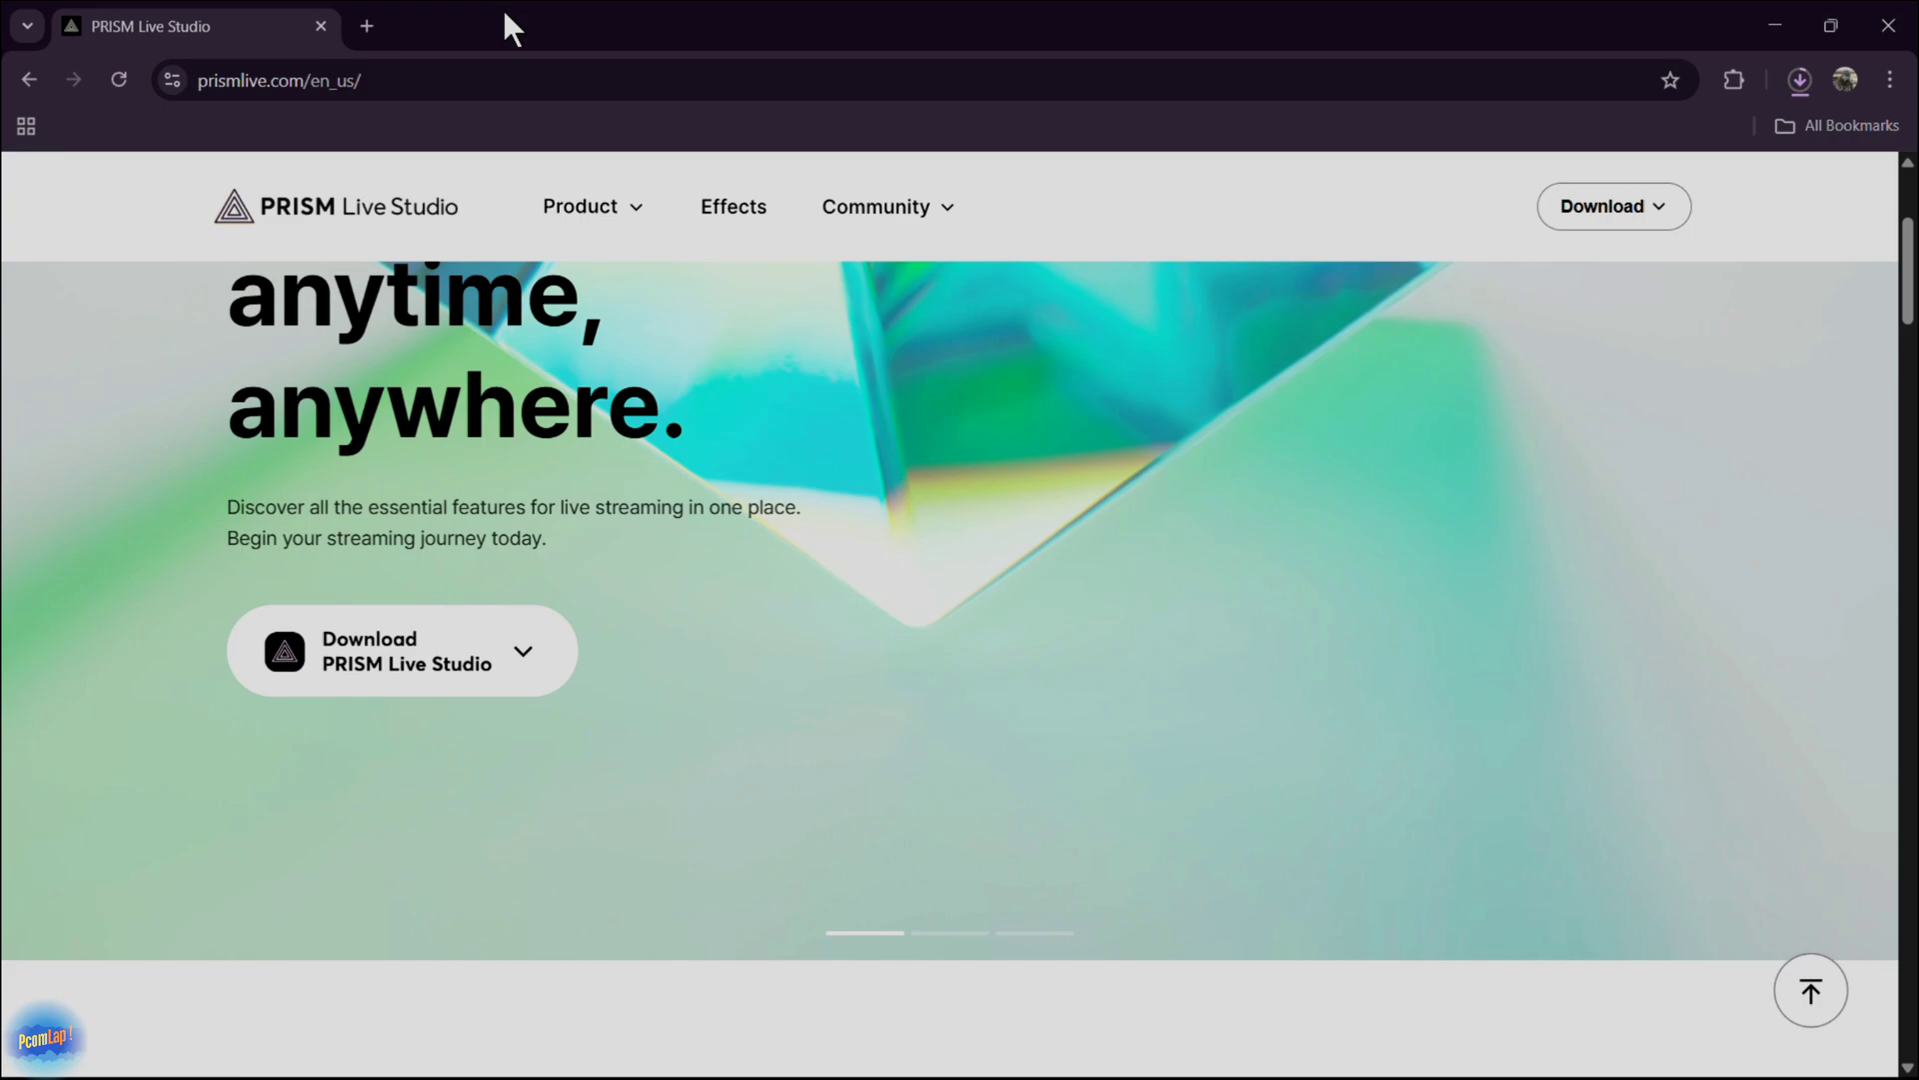
{"action": "key", "text": "ctrl+j"}
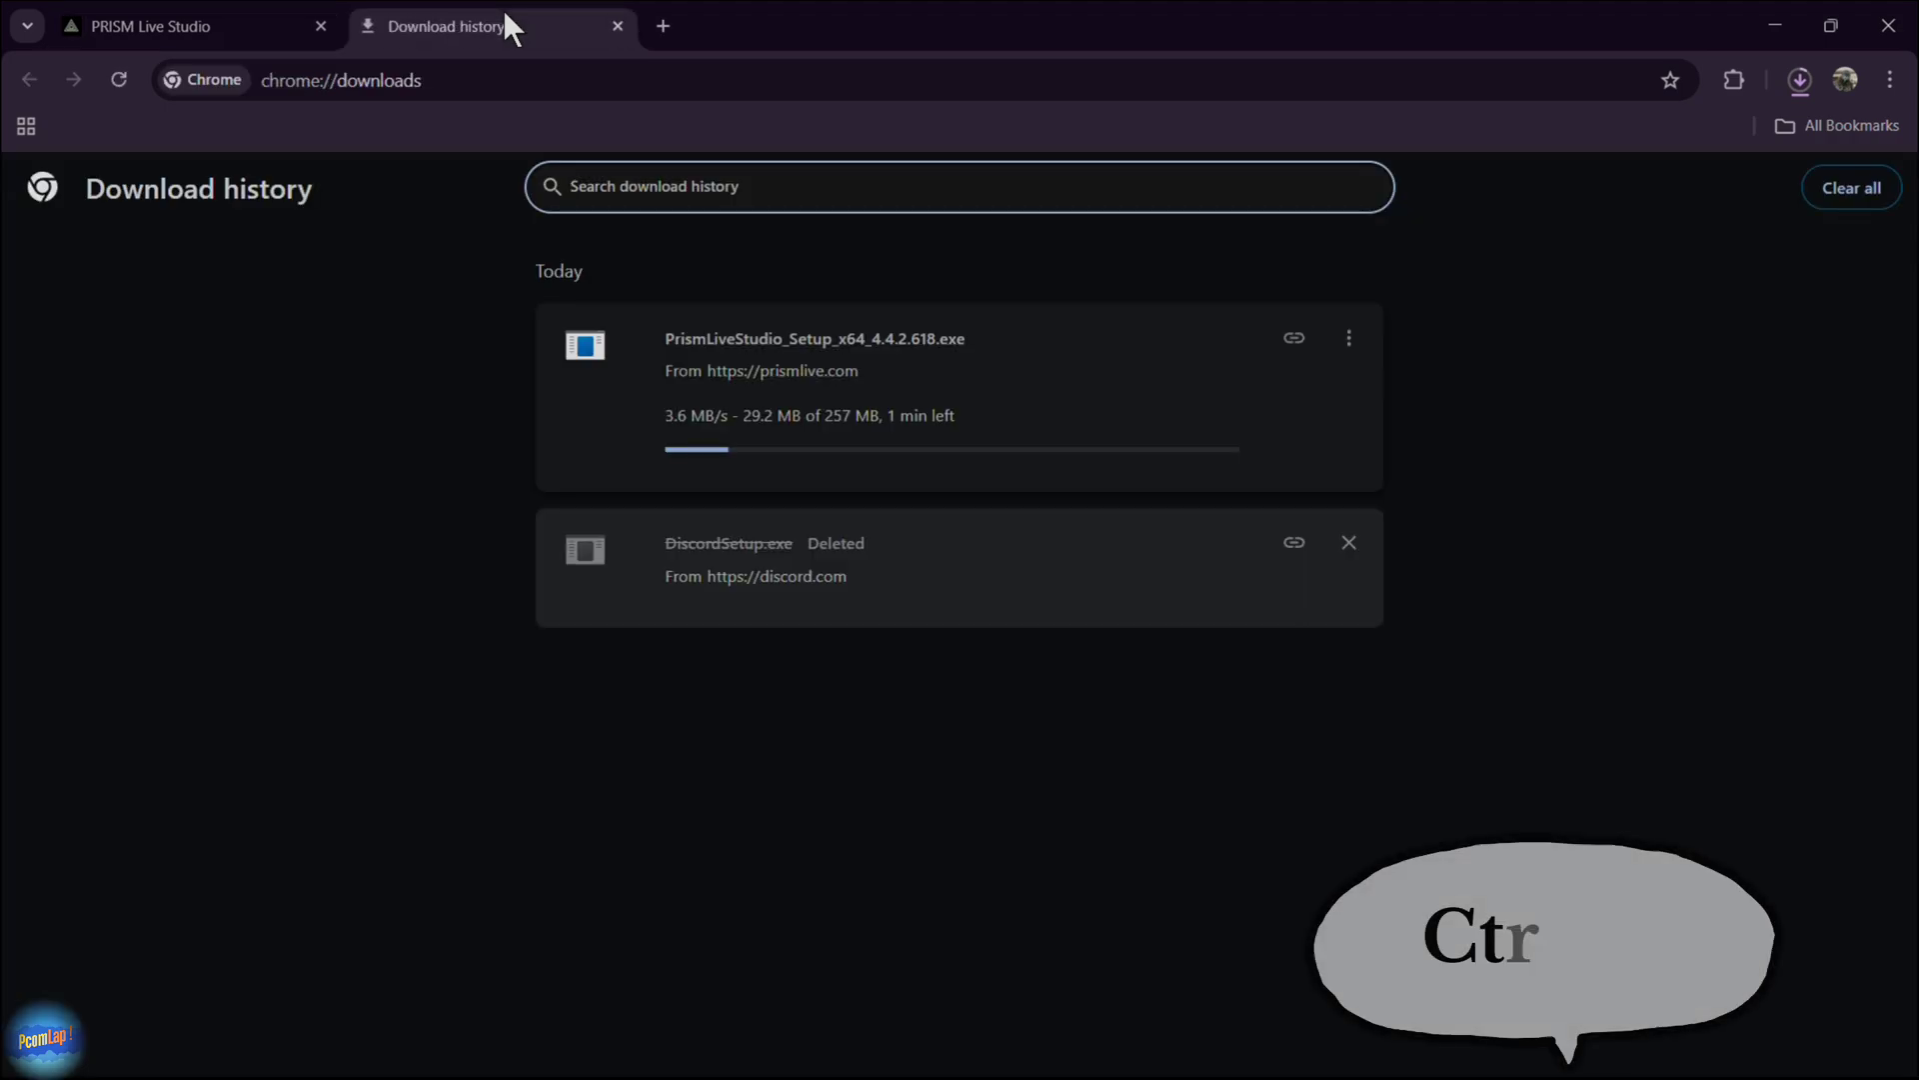
{"action": "left_click", "coordinate": [1348, 542]}
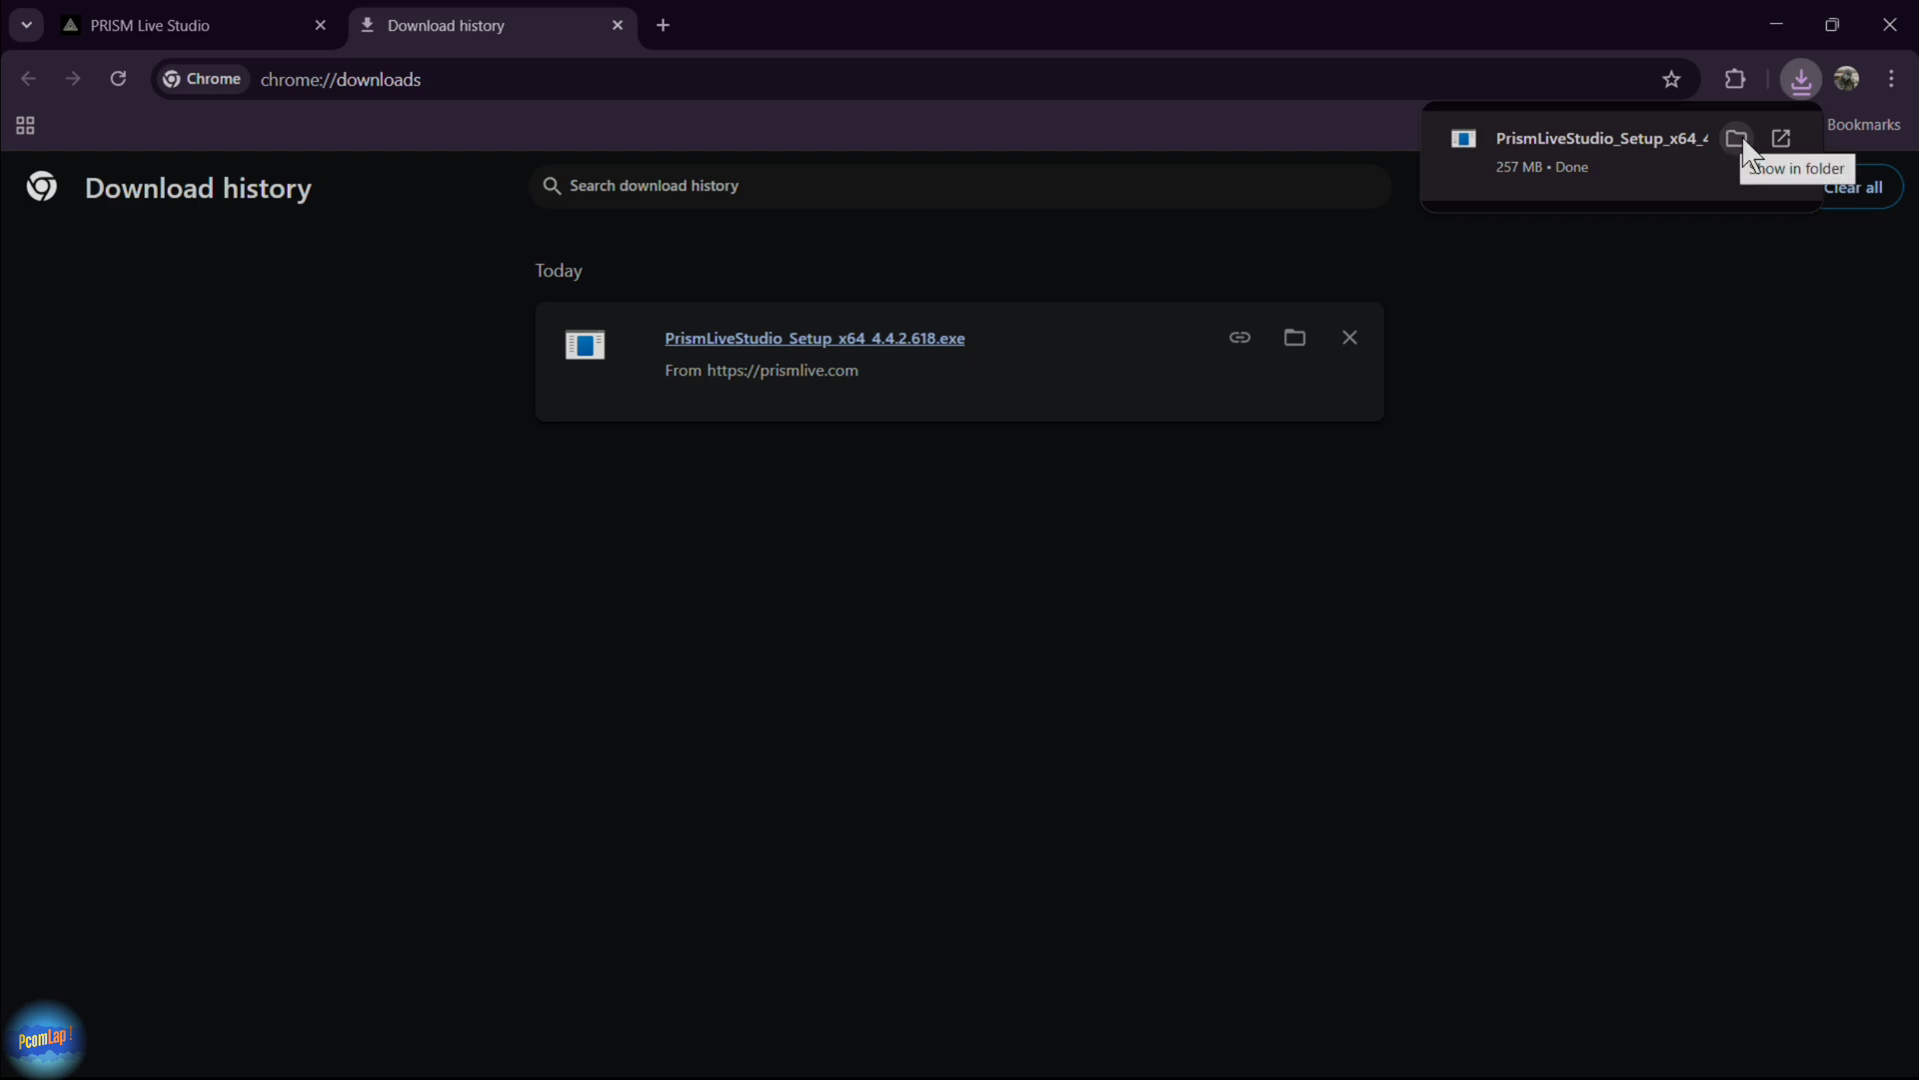
Step: Run the PRISM setup .exe from its folder, then minimize File Explorer and close Chrome
{"action": "left_click", "coordinate": [1739, 145]}
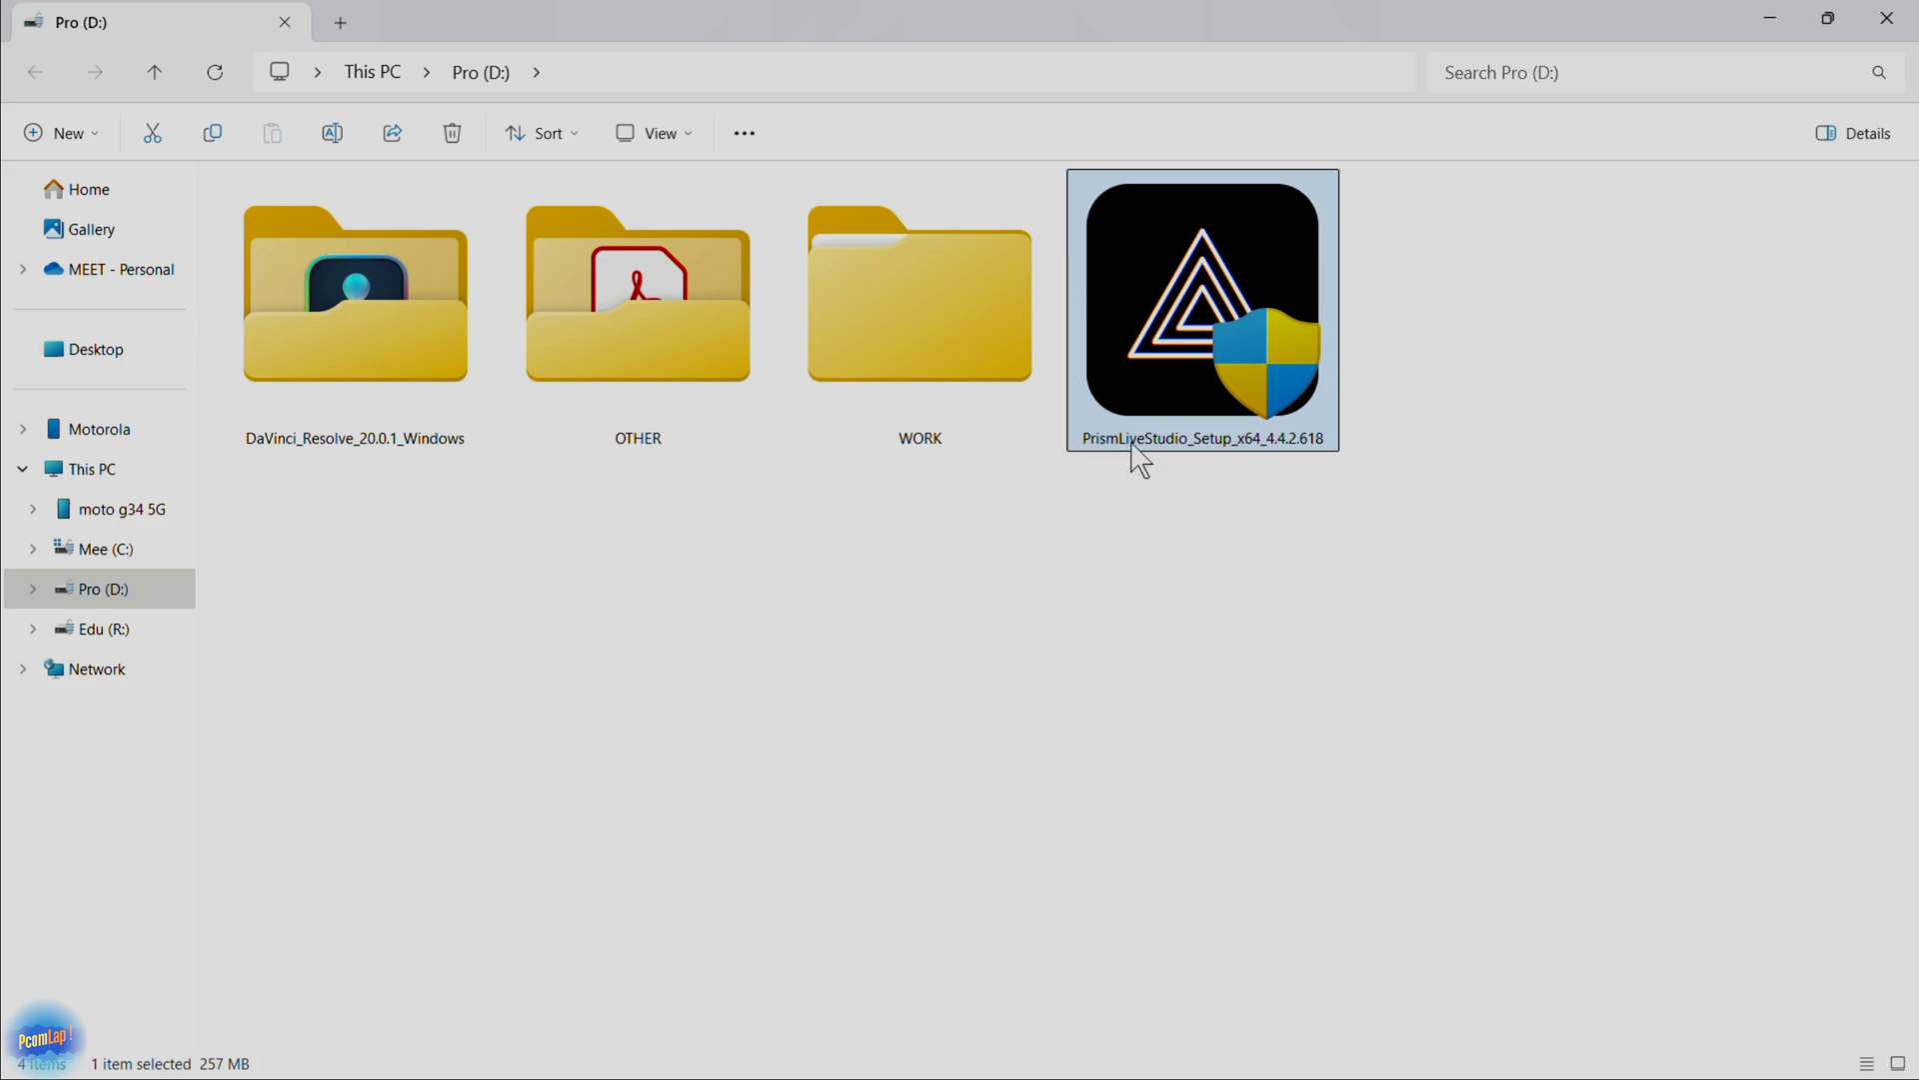
{"action": "double_click", "coordinate": [1132, 450]}
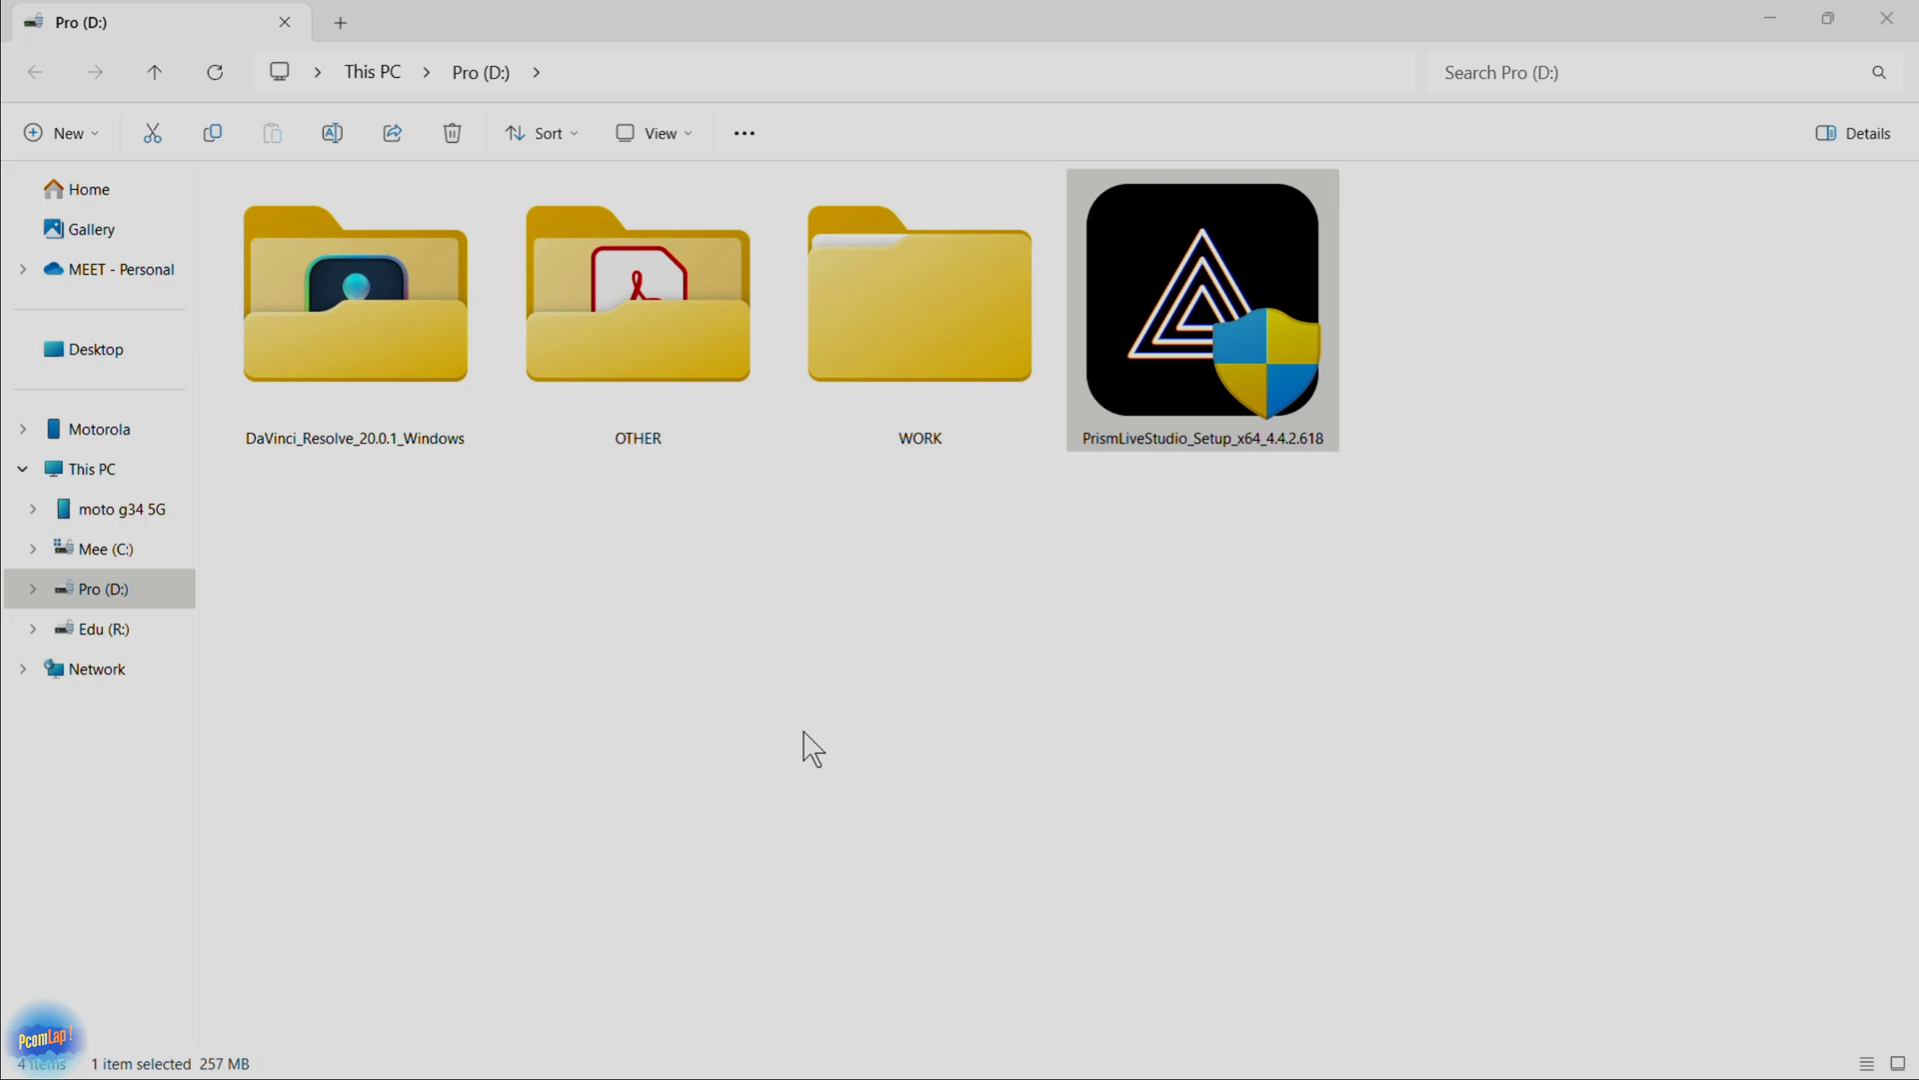
{"action": "left_click", "coordinate": [1771, 20]}
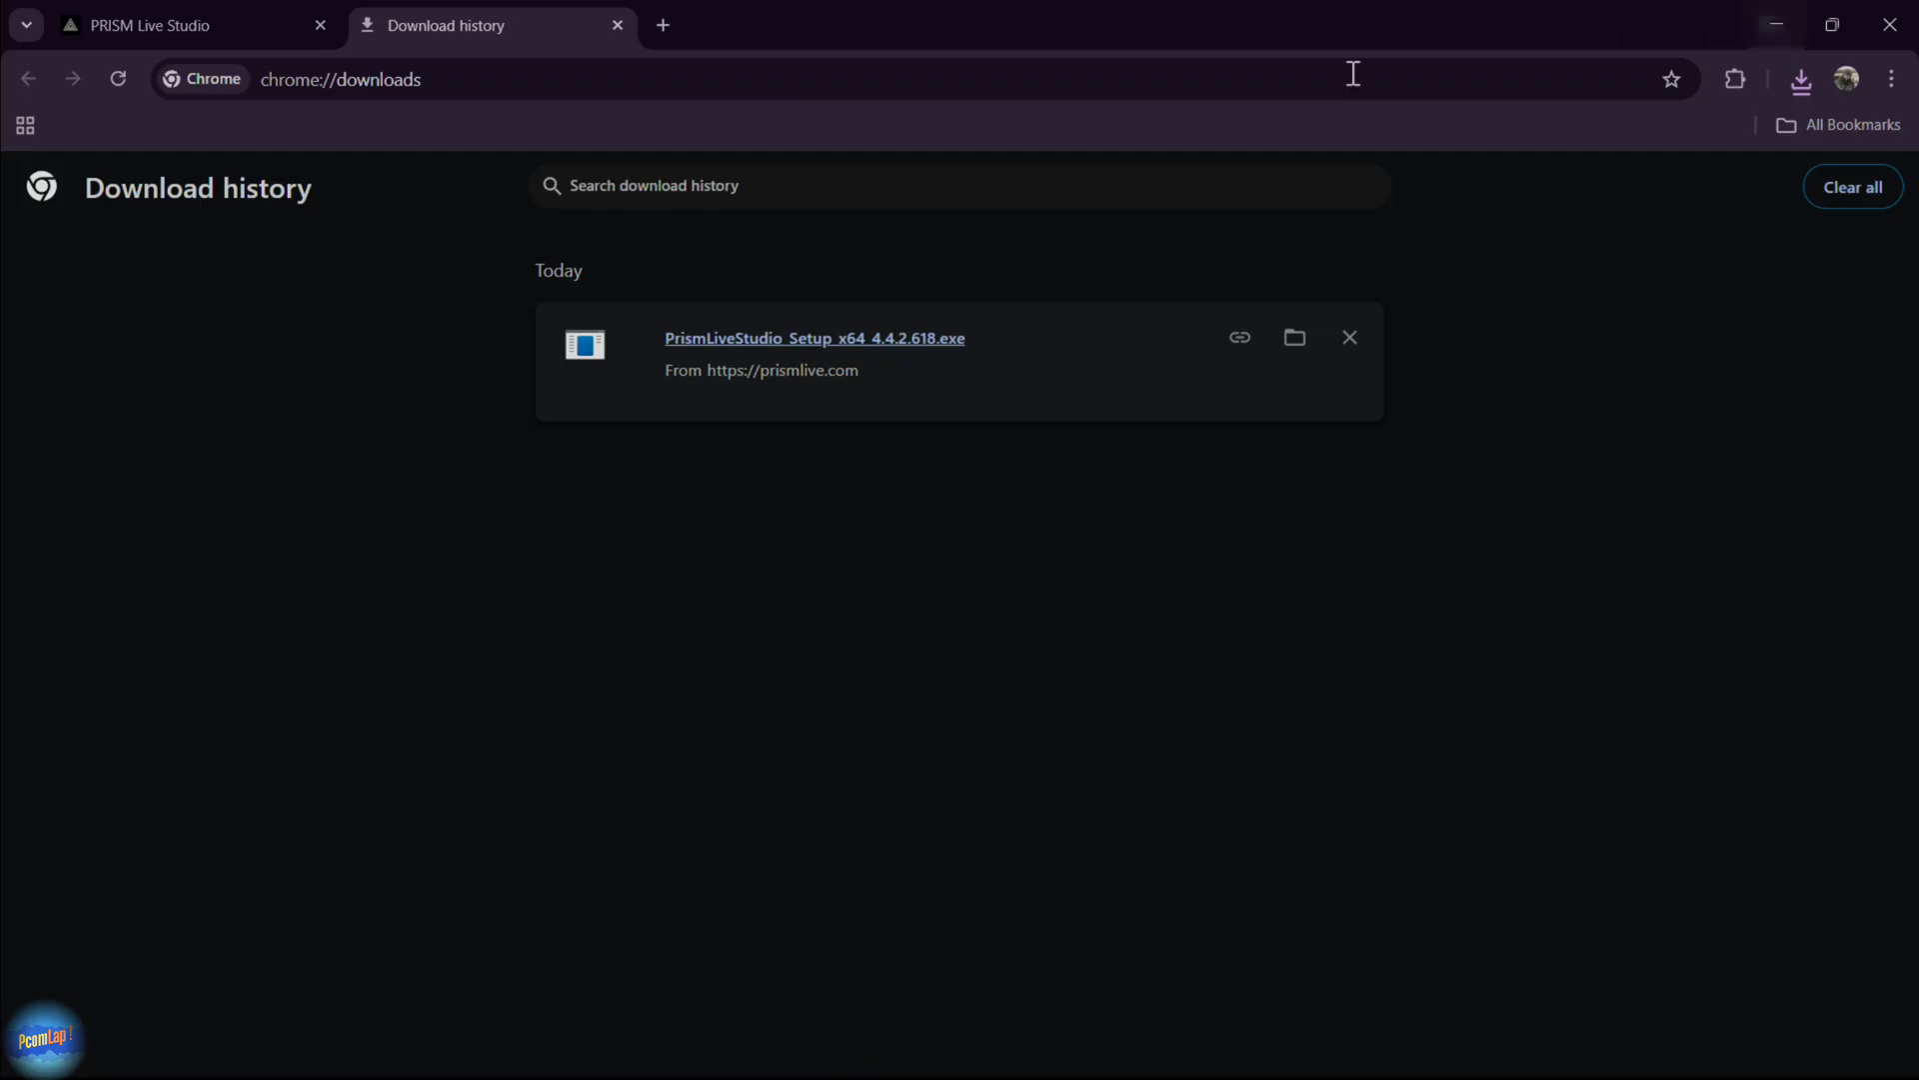
{"action": "left_click", "coordinate": [1869, 22]}
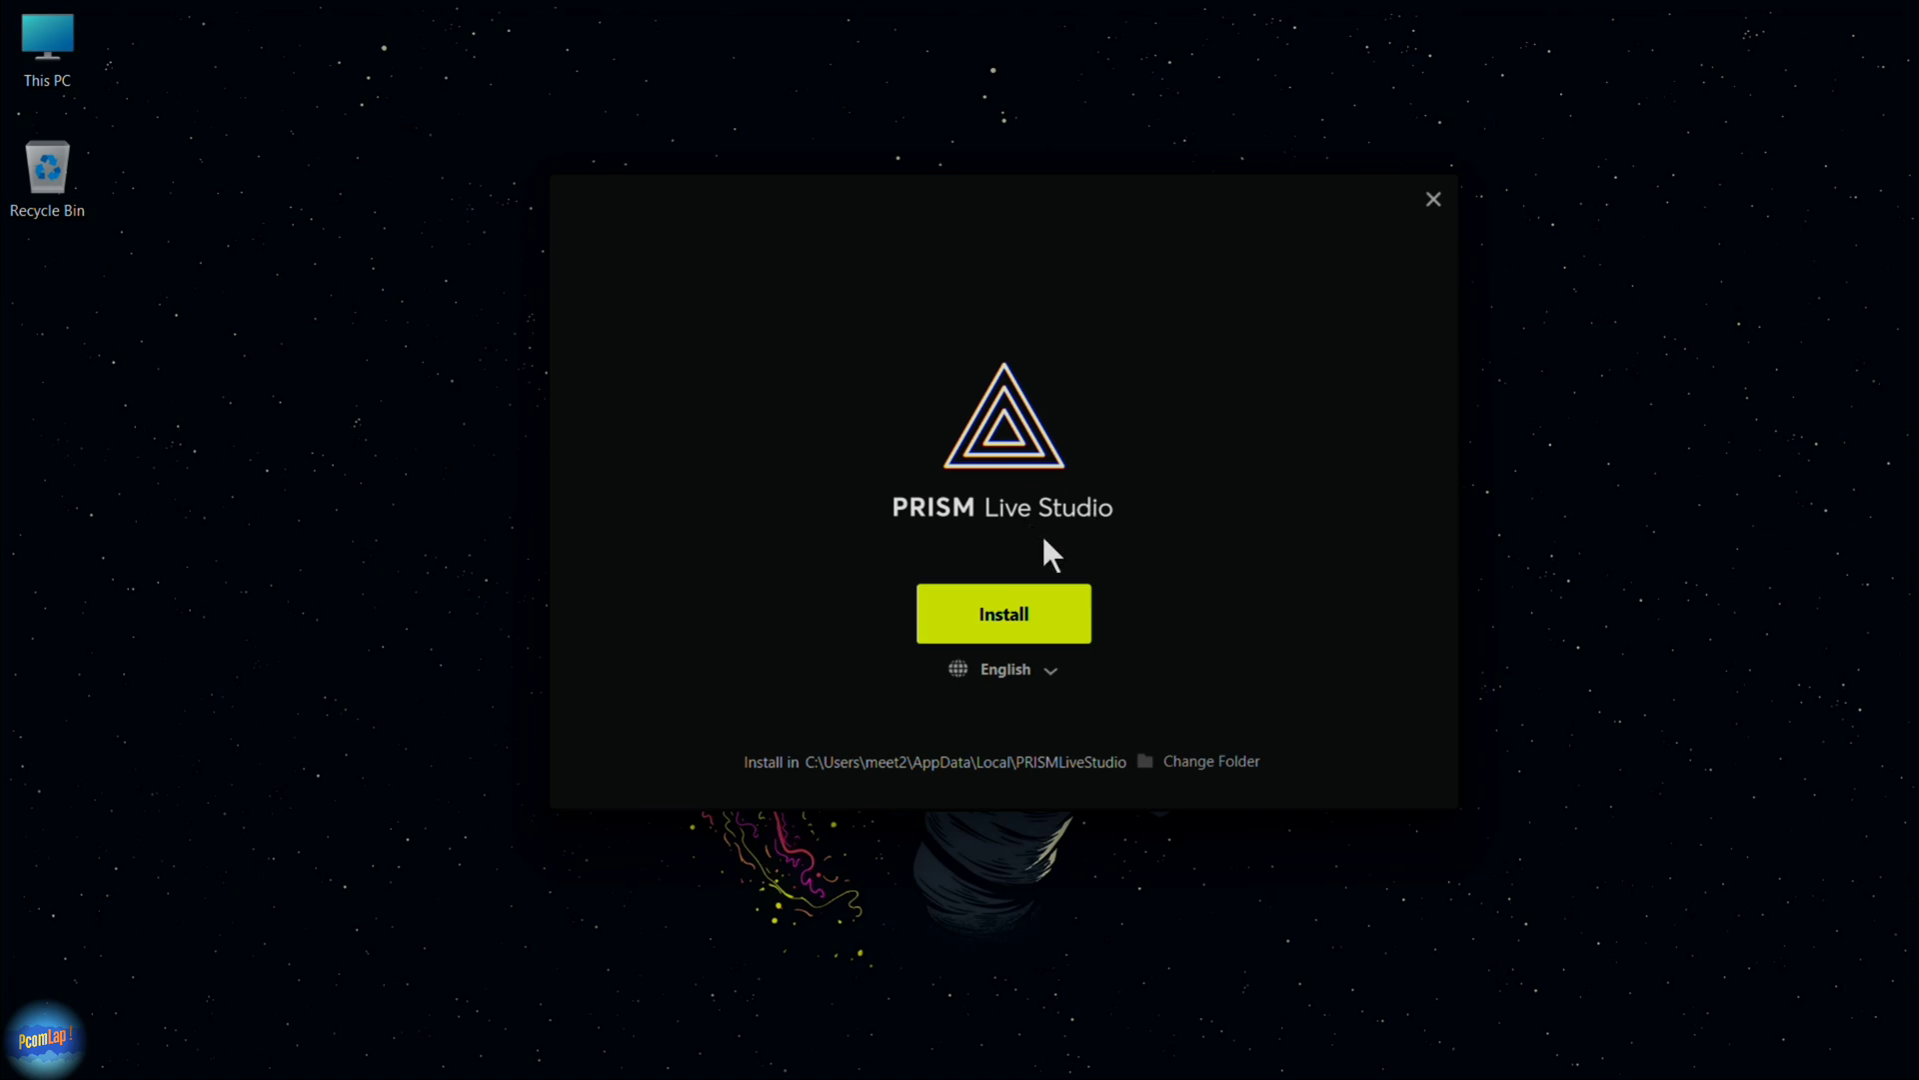
Step: Install PRISM Live Studio to the default AppData\Local\PRISMLiveStudio folder
{"action": "left_click", "coordinate": [1037, 632]}
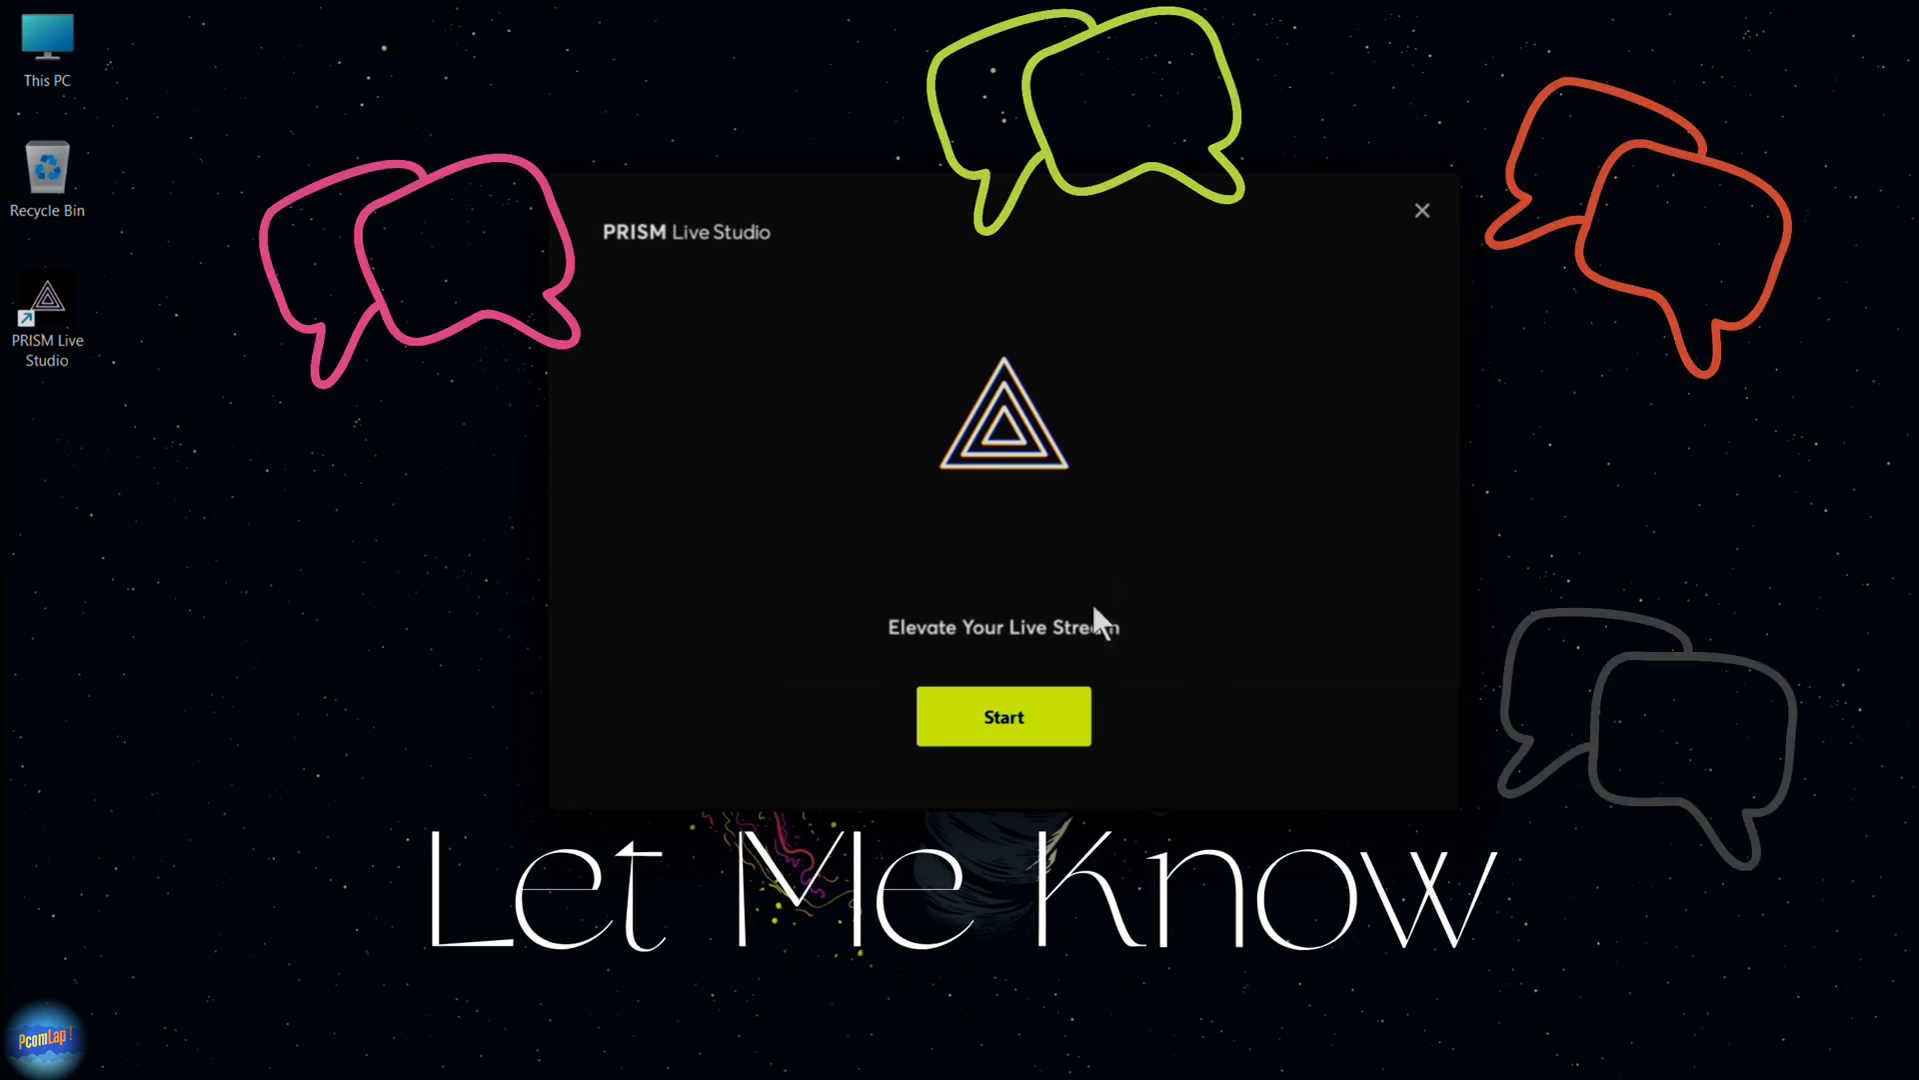
Step: Start PRISM Live Studio and dismiss the premium-subscription notice with OK
{"action": "left_click", "coordinate": [1004, 716]}
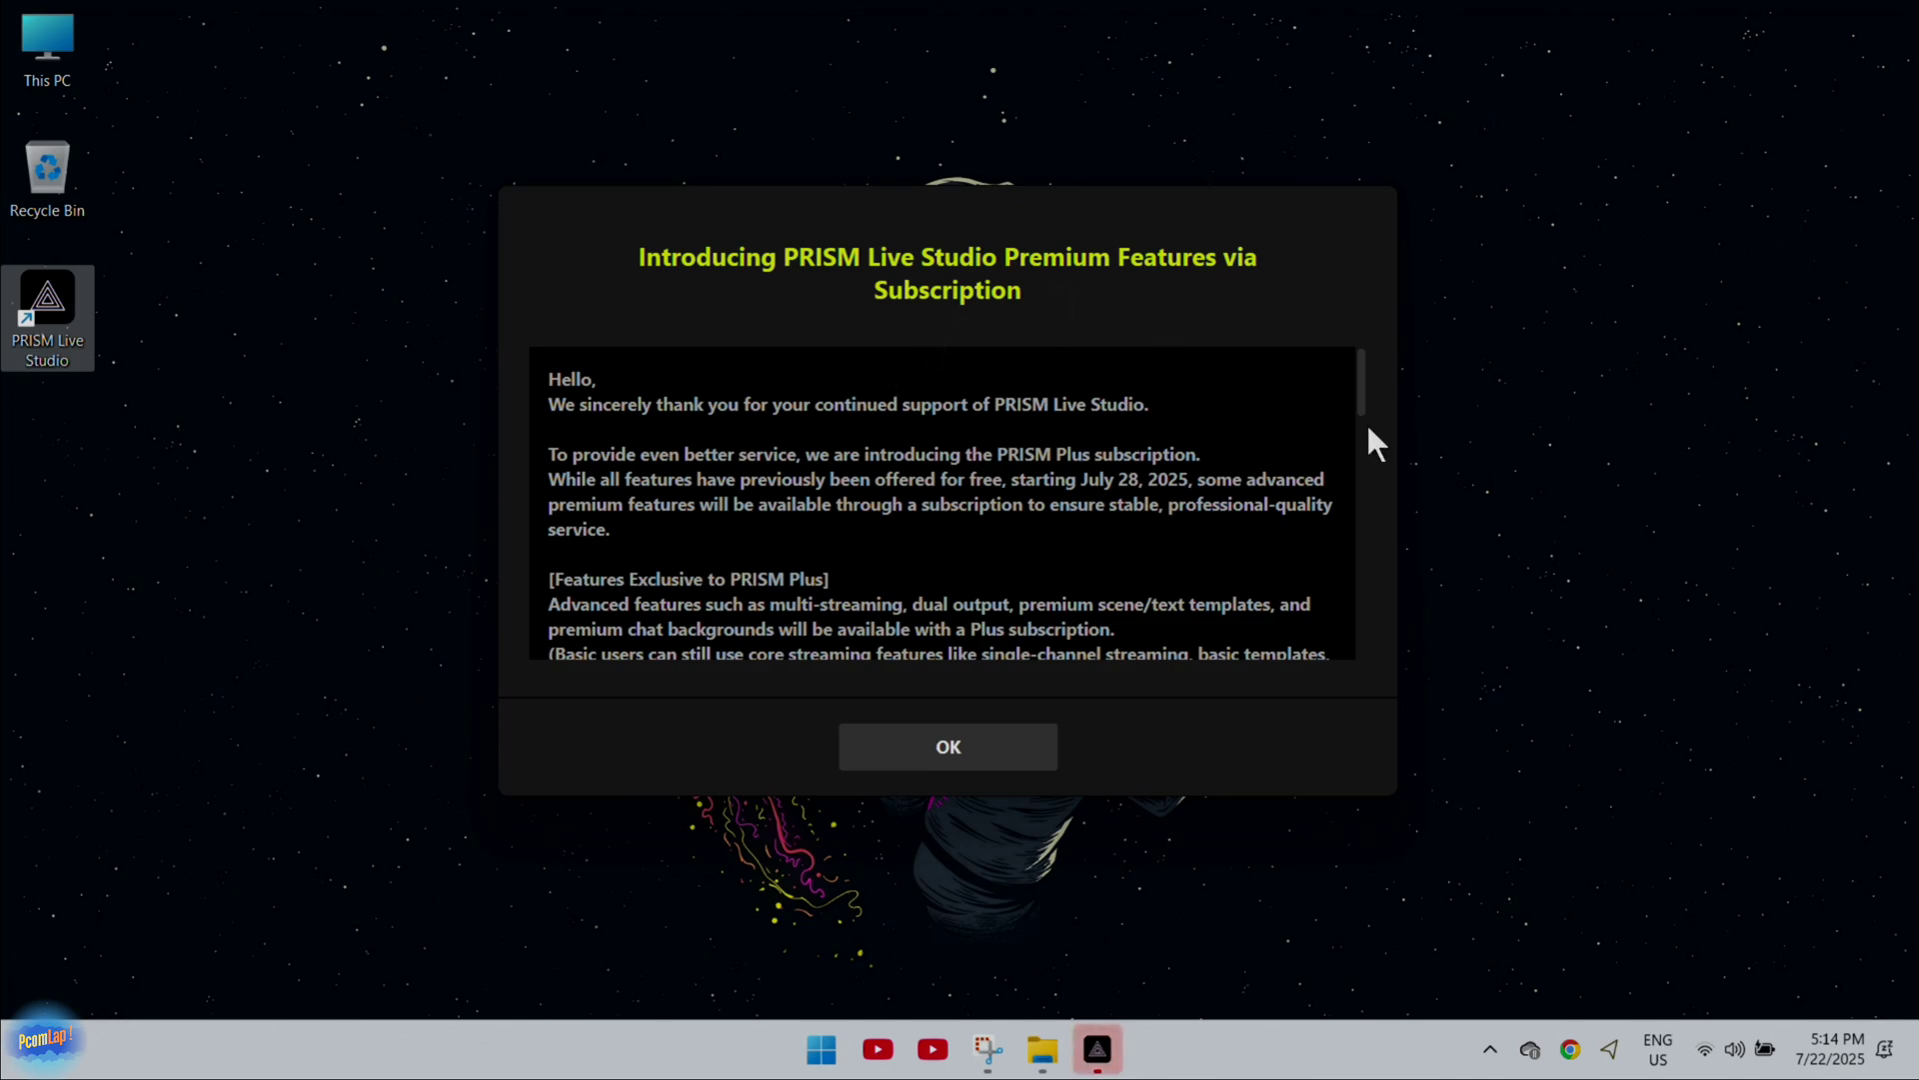
{"action": "left_click_drag", "start_coordinate": [1359, 368], "coordinate": [1349, 643]}
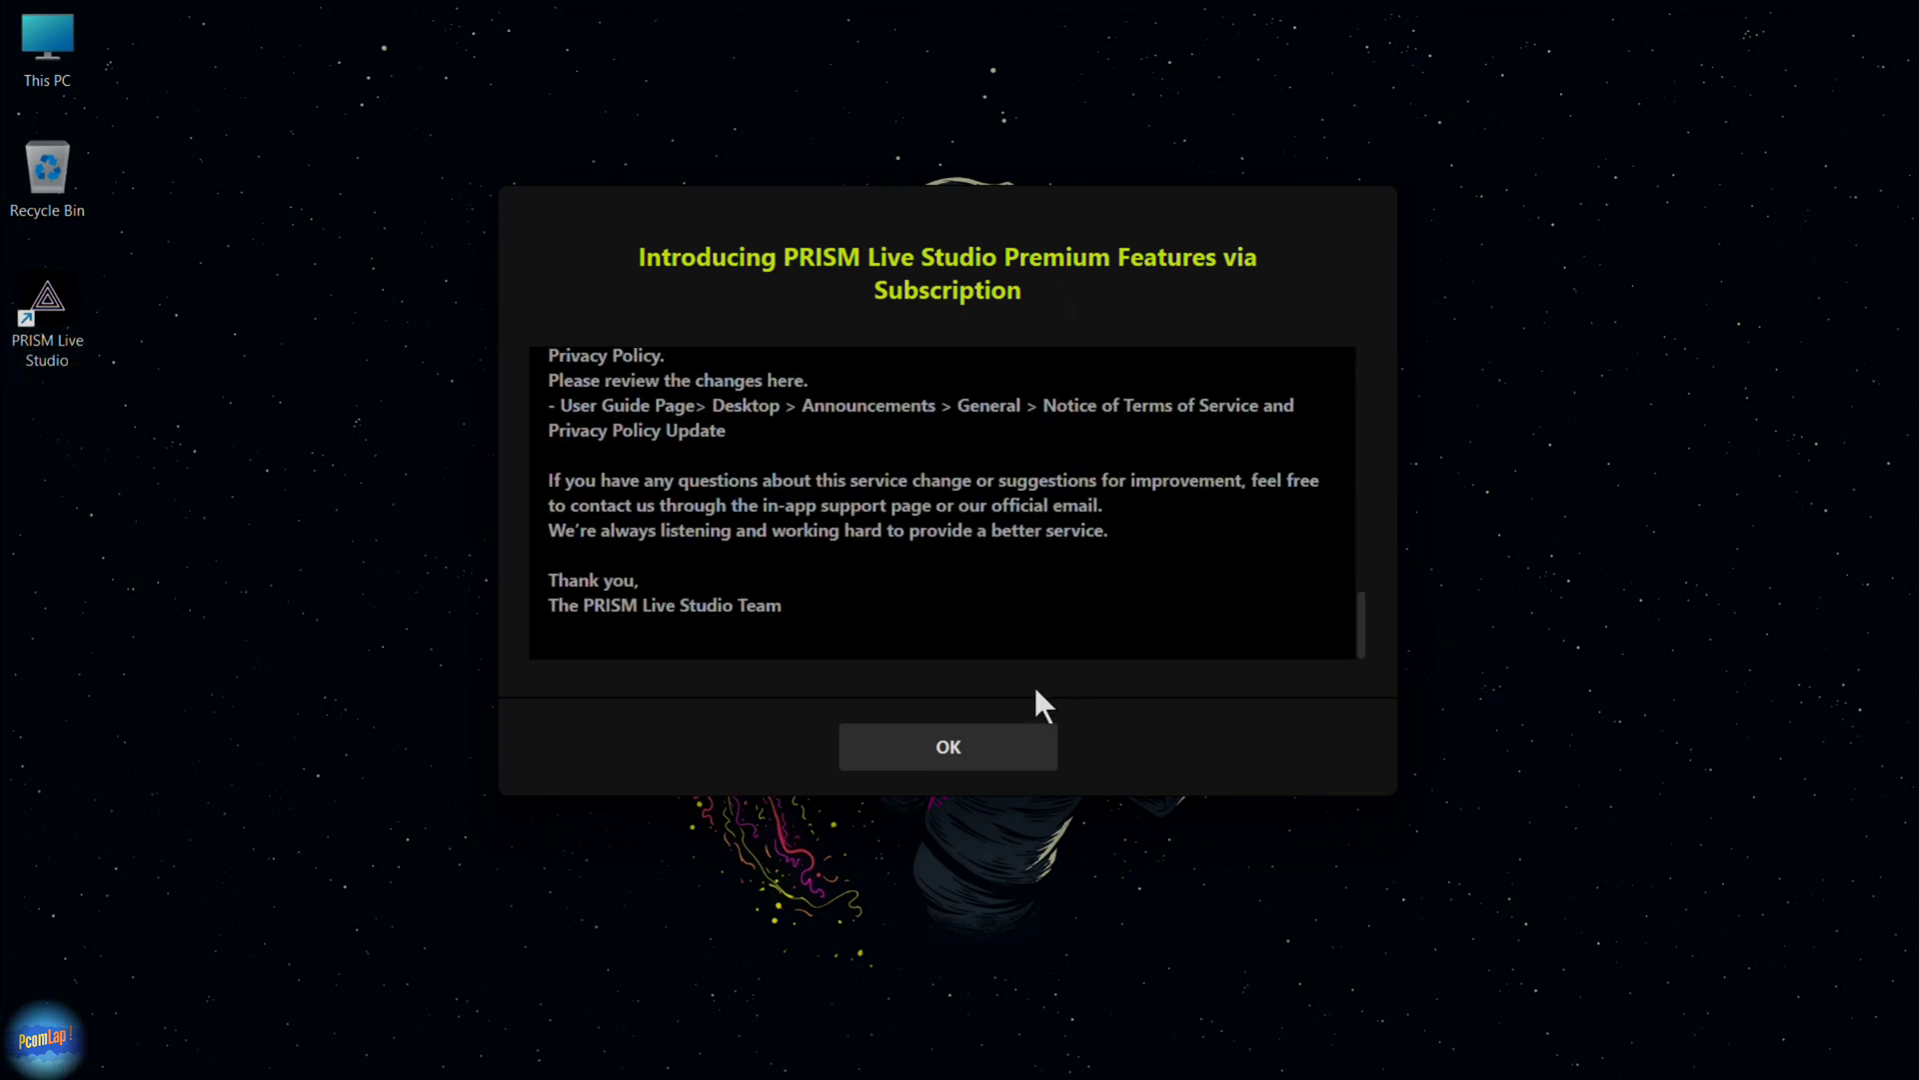
{"action": "left_click", "coordinate": [985, 757]}
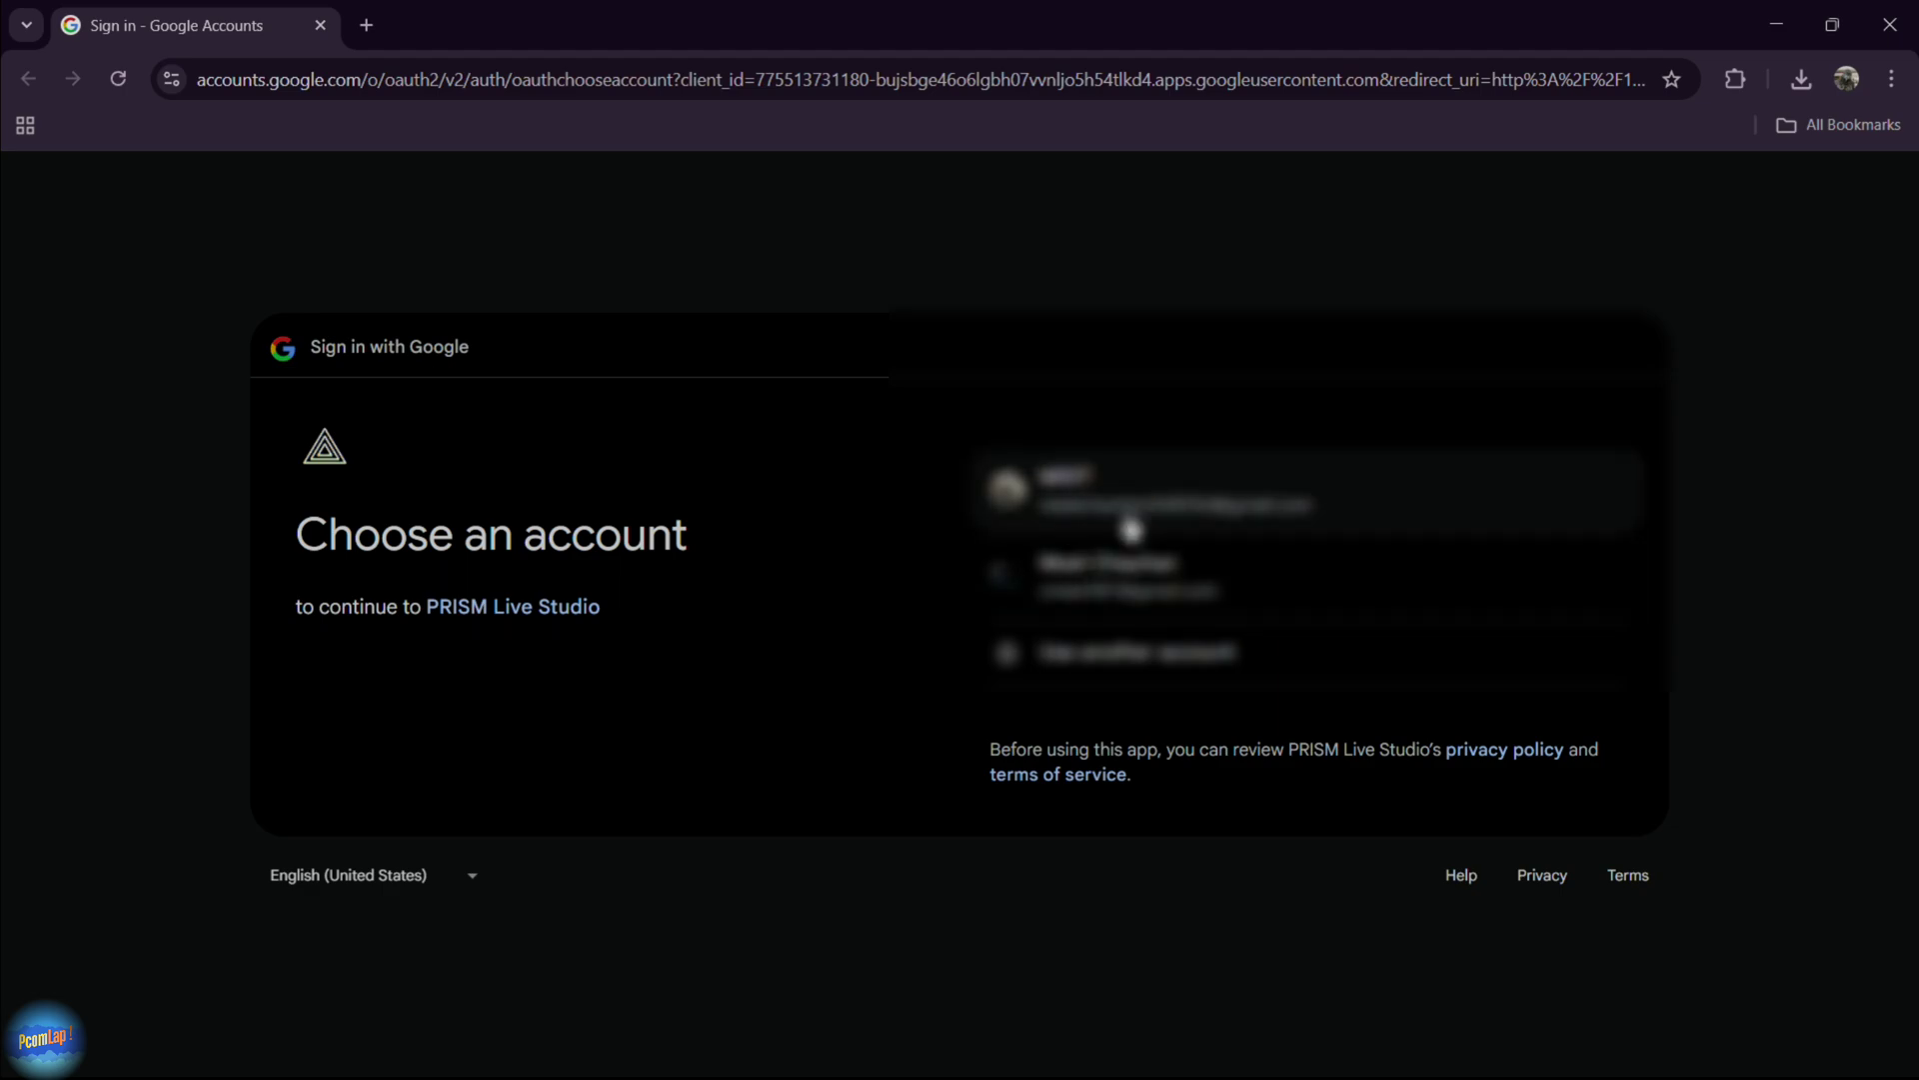
Step: Choose the second Google account, continue to grant access, then close Chrome after login succeeds
{"action": "left_click", "coordinate": [1155, 563]}
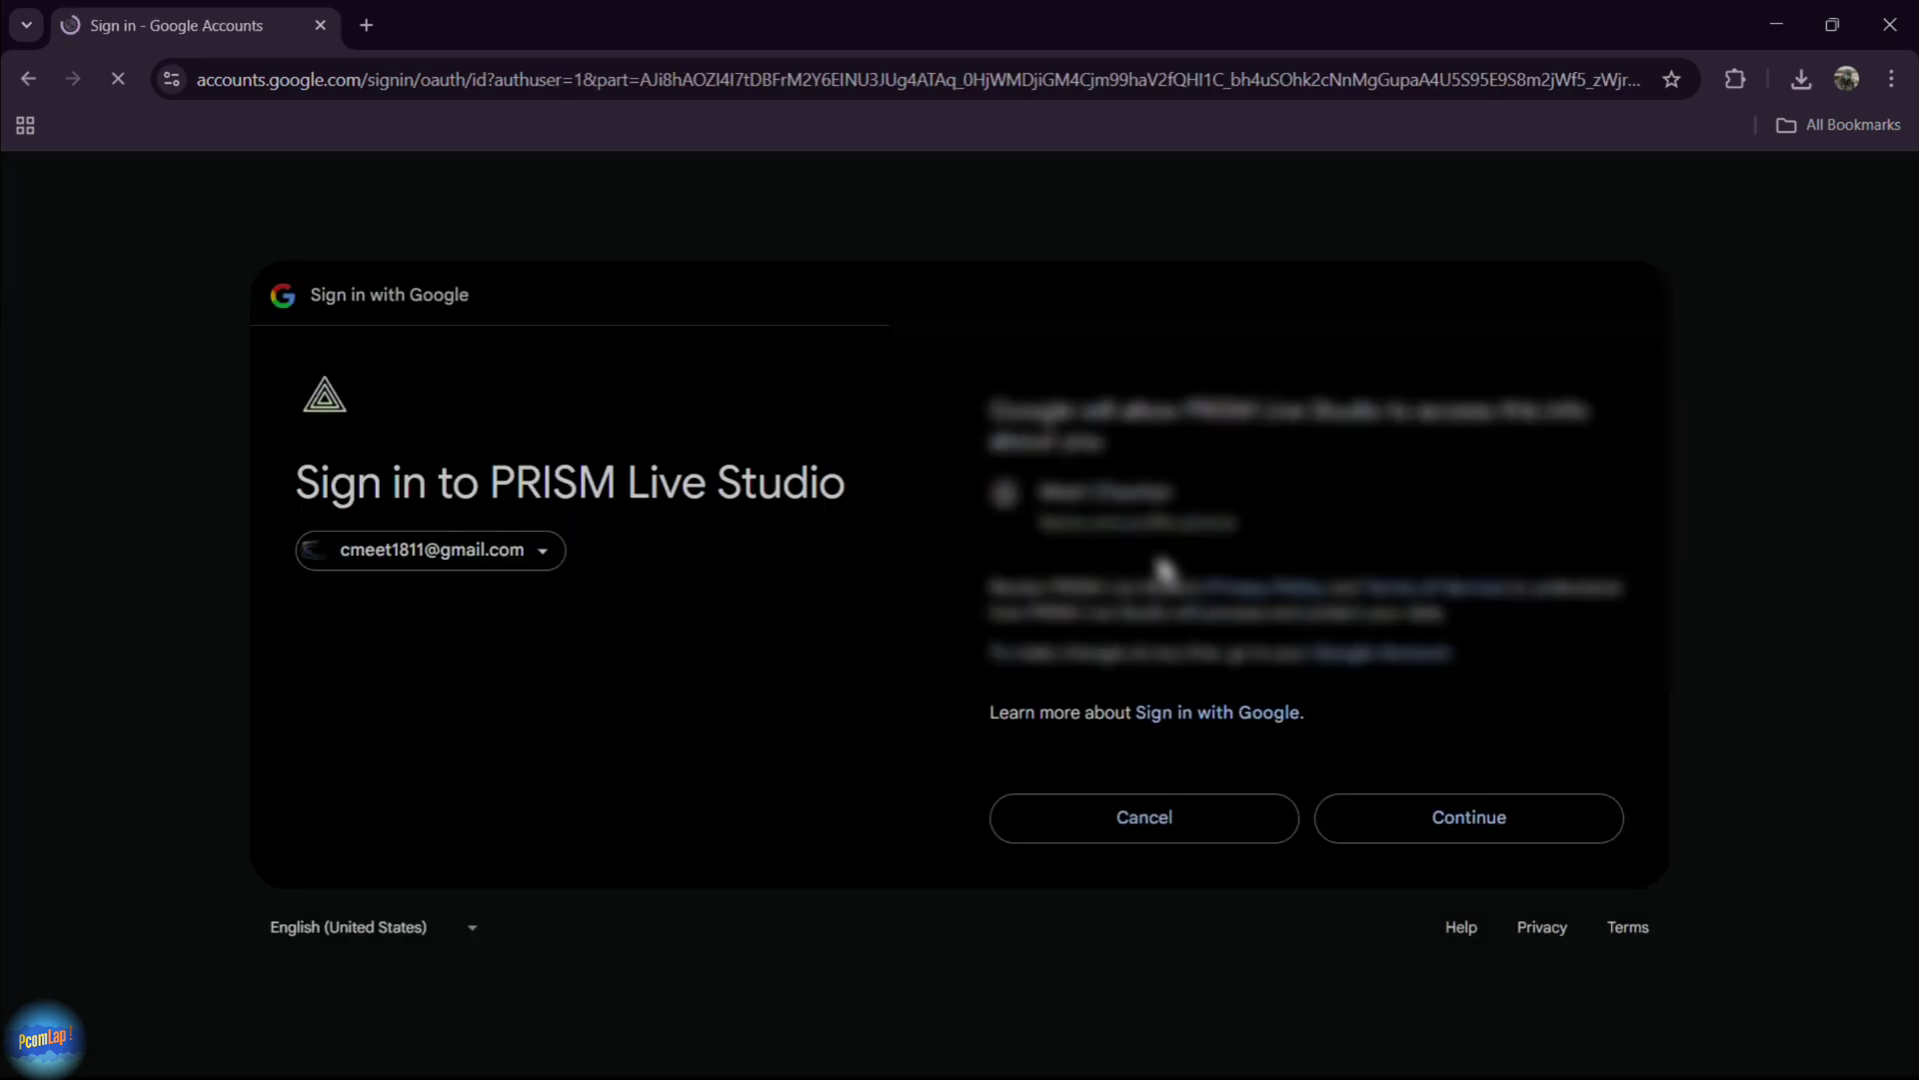
{"action": "left_click", "coordinate": [1454, 813]}
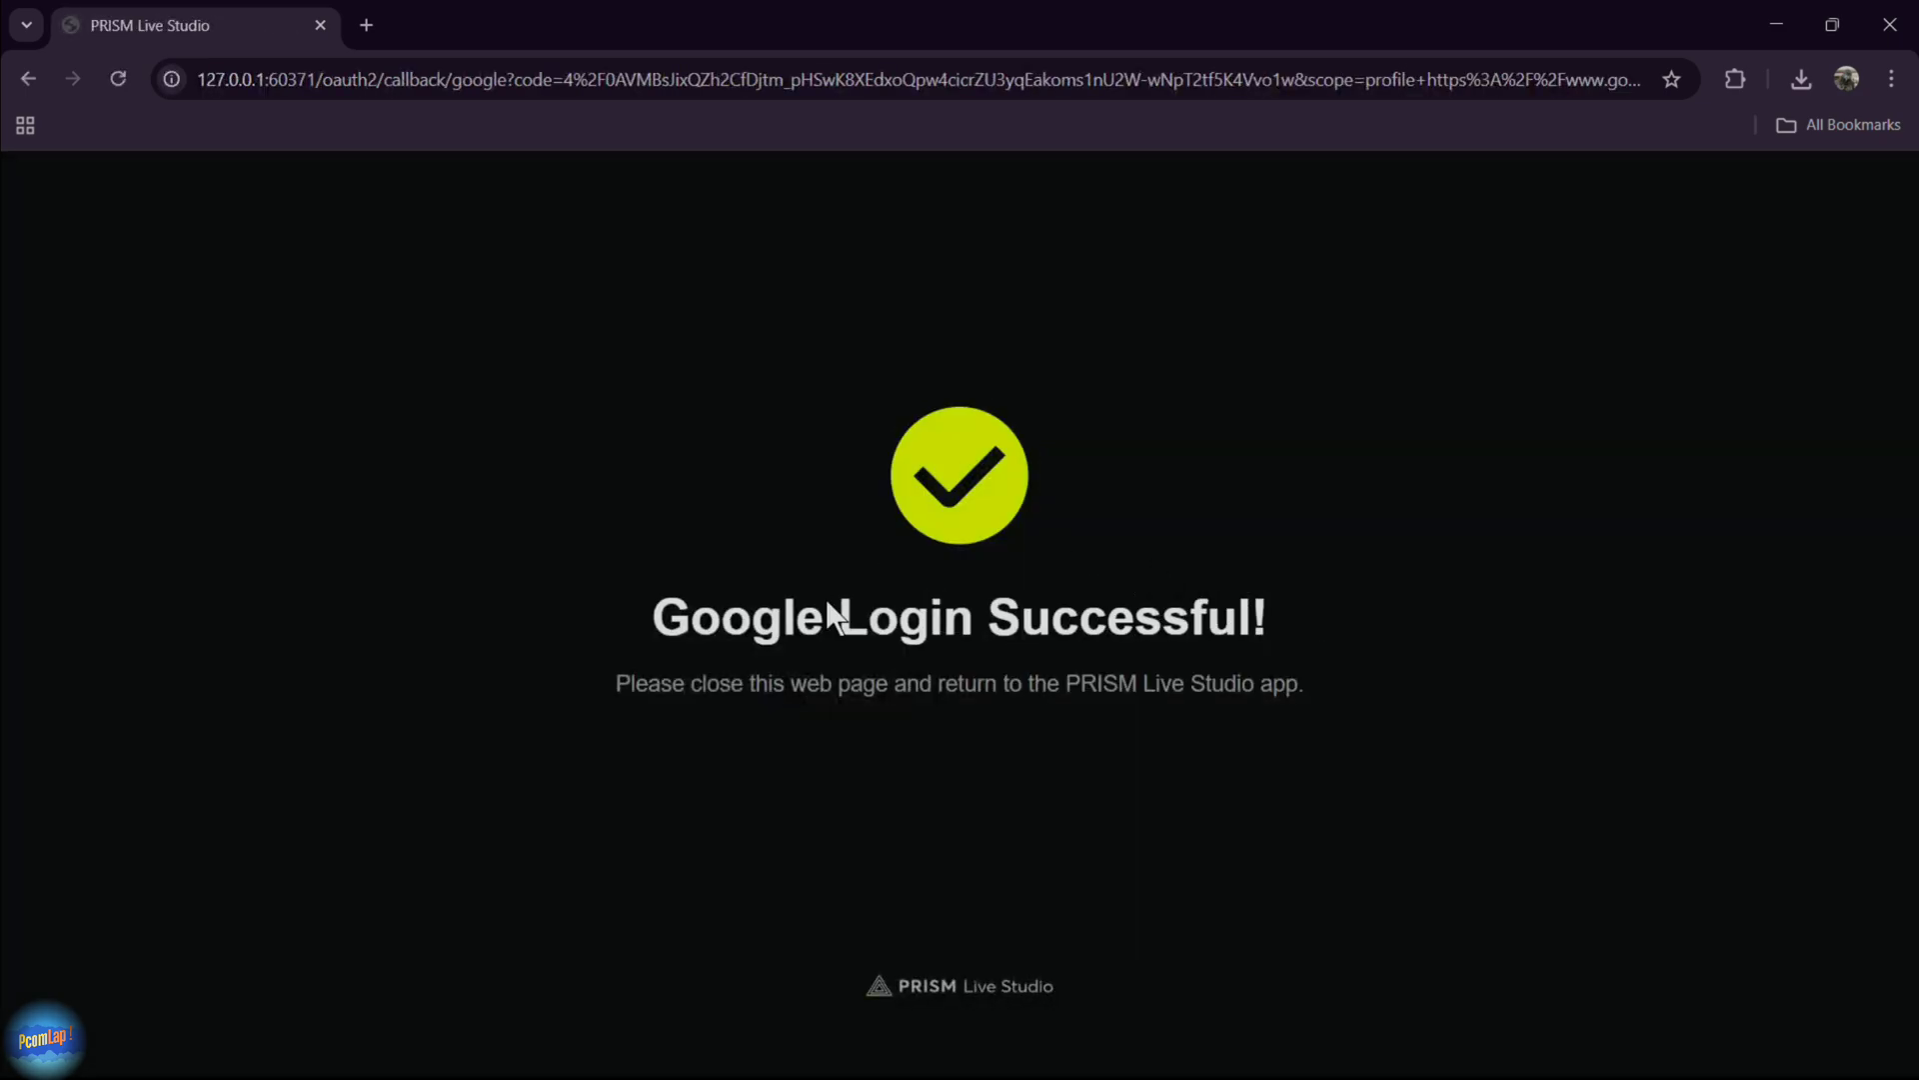
{"action": "left_click", "coordinate": [1889, 24]}
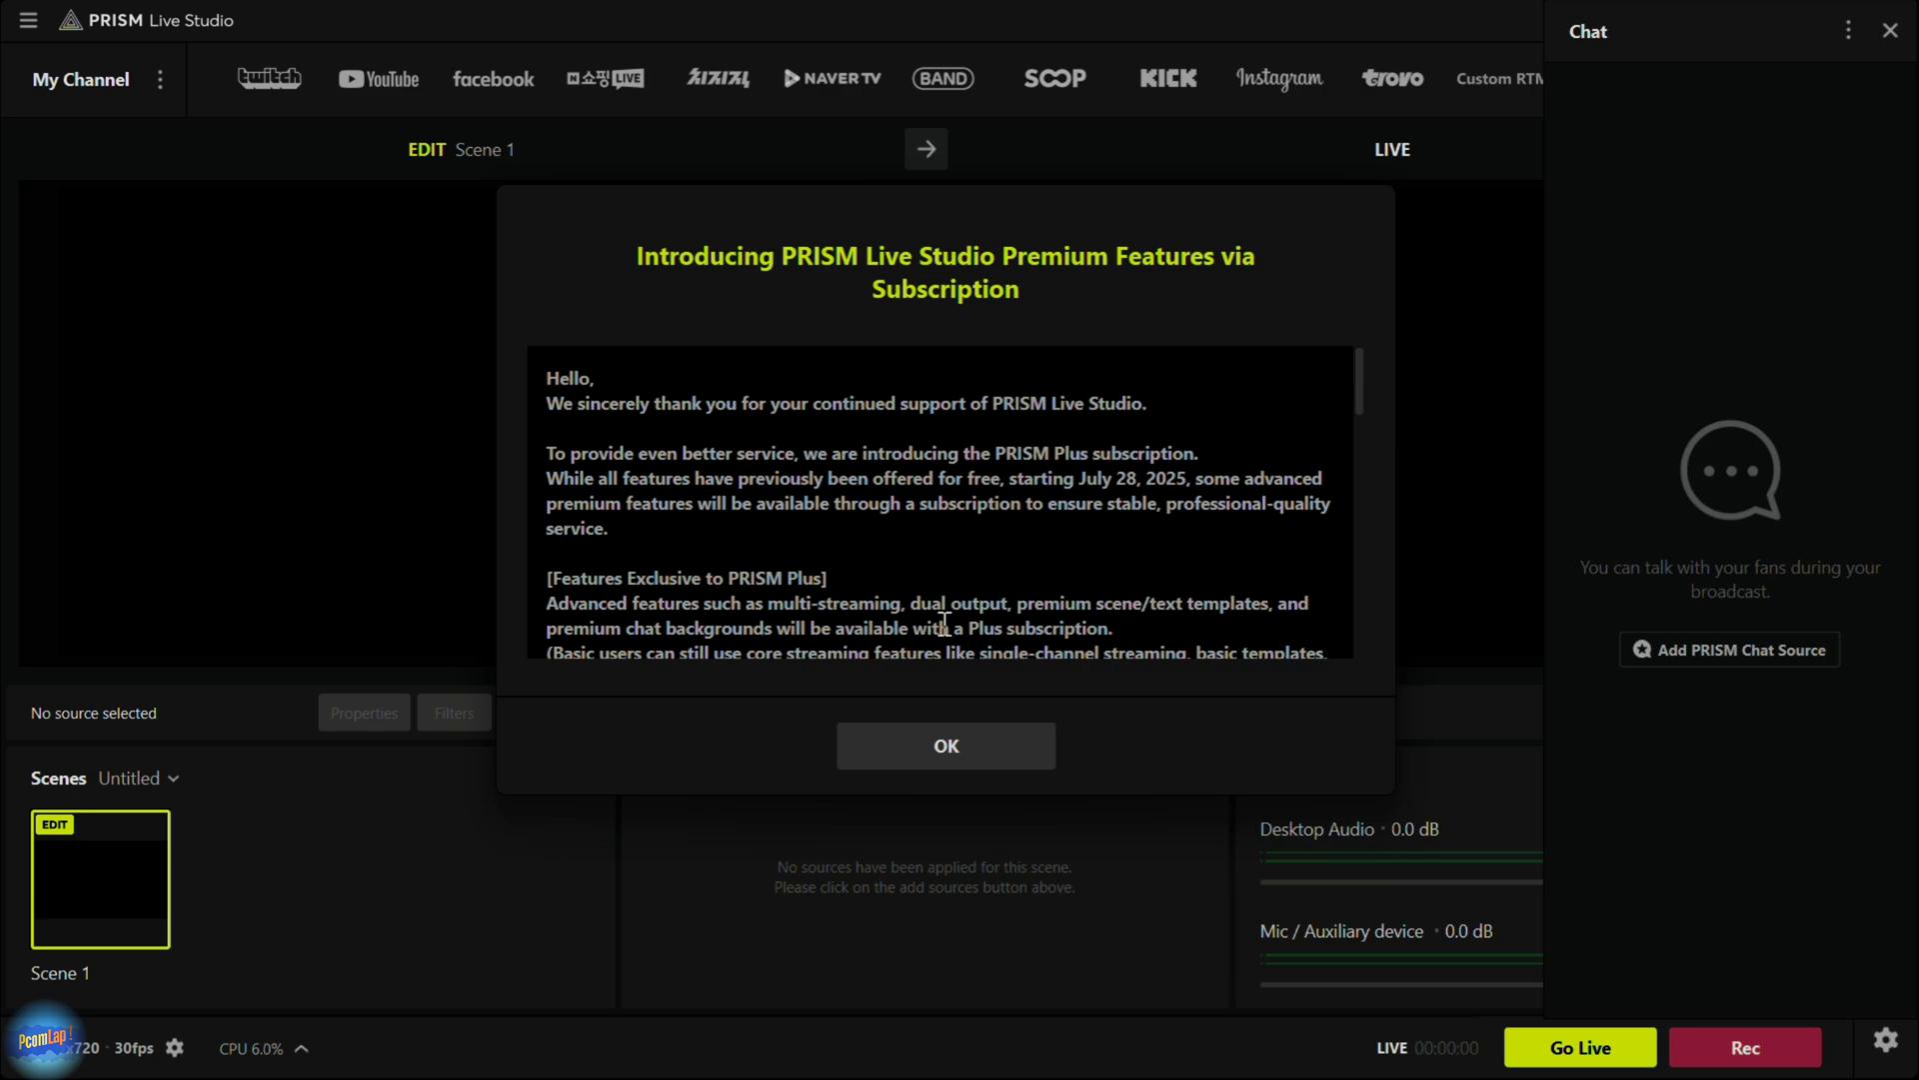
Step: Dismiss the premium features notice with OK to reveal Scene 1
{"action": "left_click", "coordinate": [982, 755]}
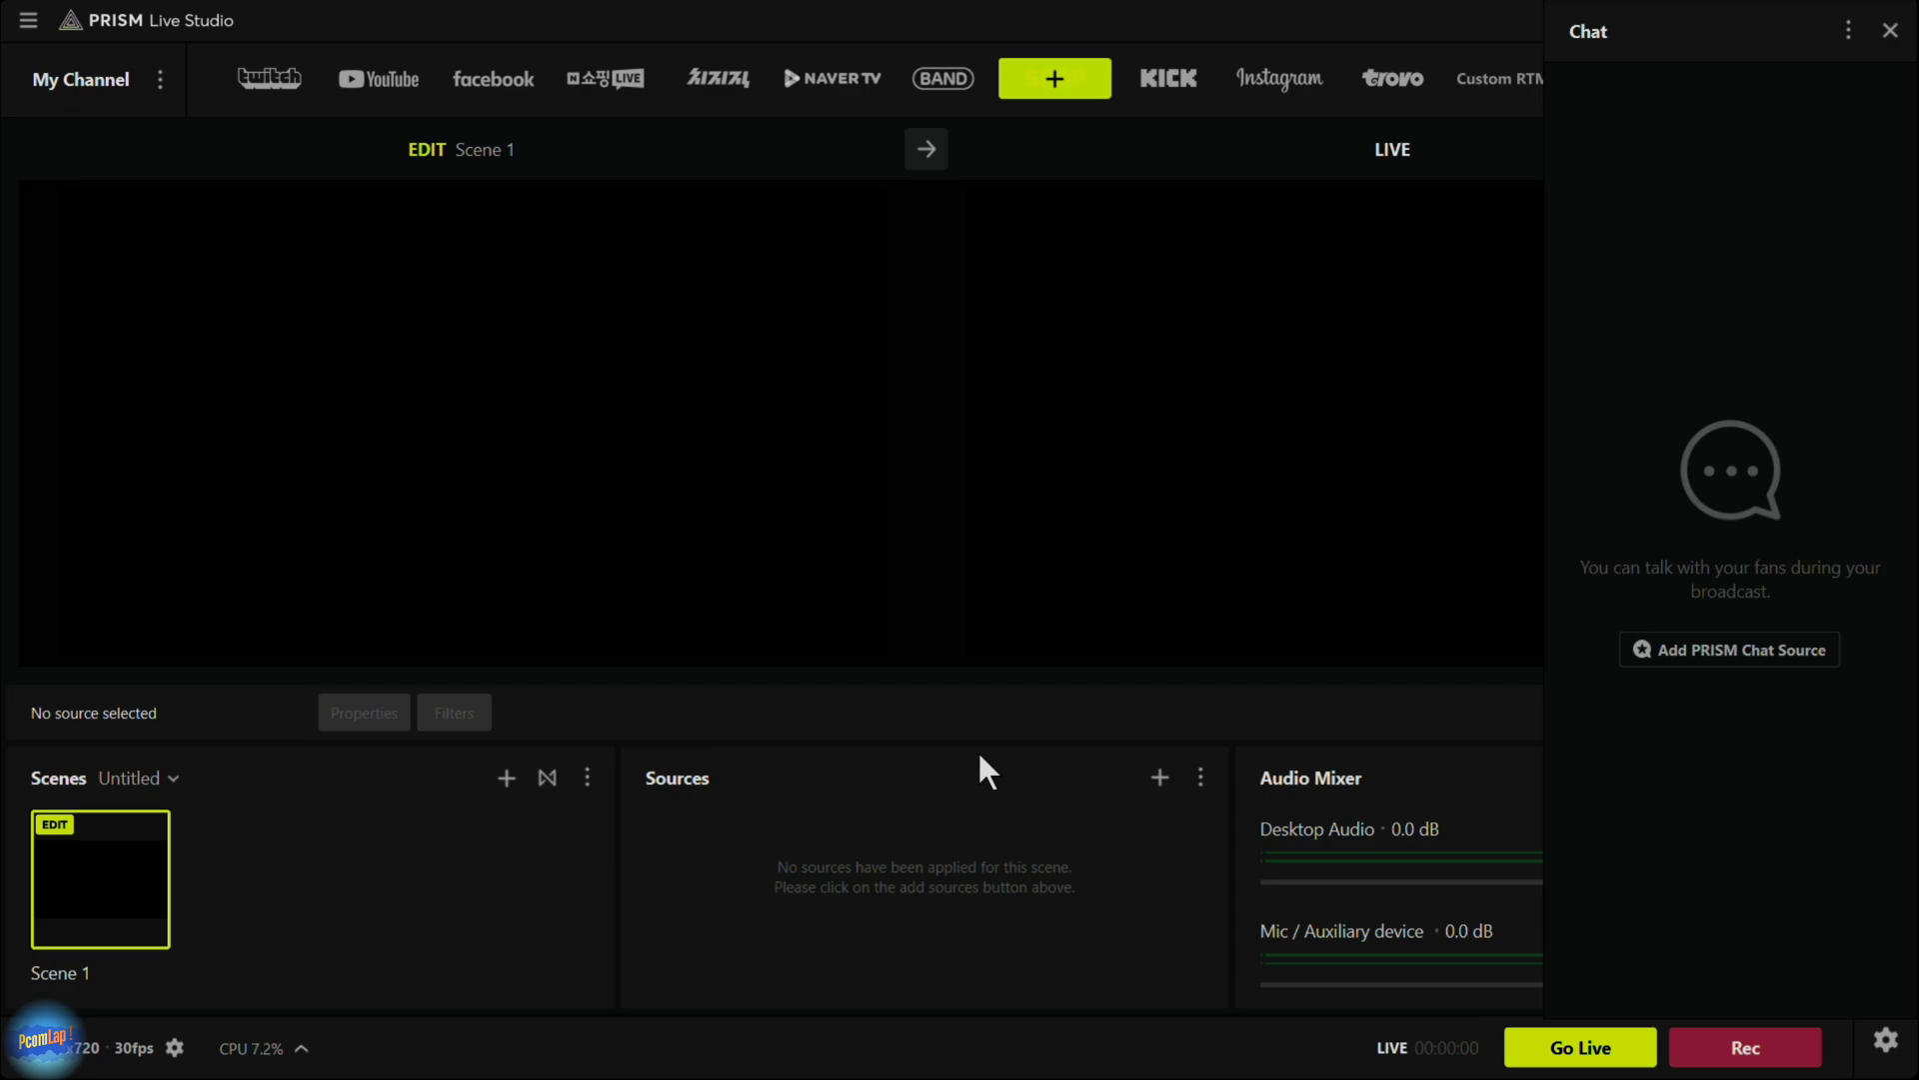
Step: Close the Chat panel at the top right of the studio window
{"action": "left_click", "coordinate": [1887, 42]}
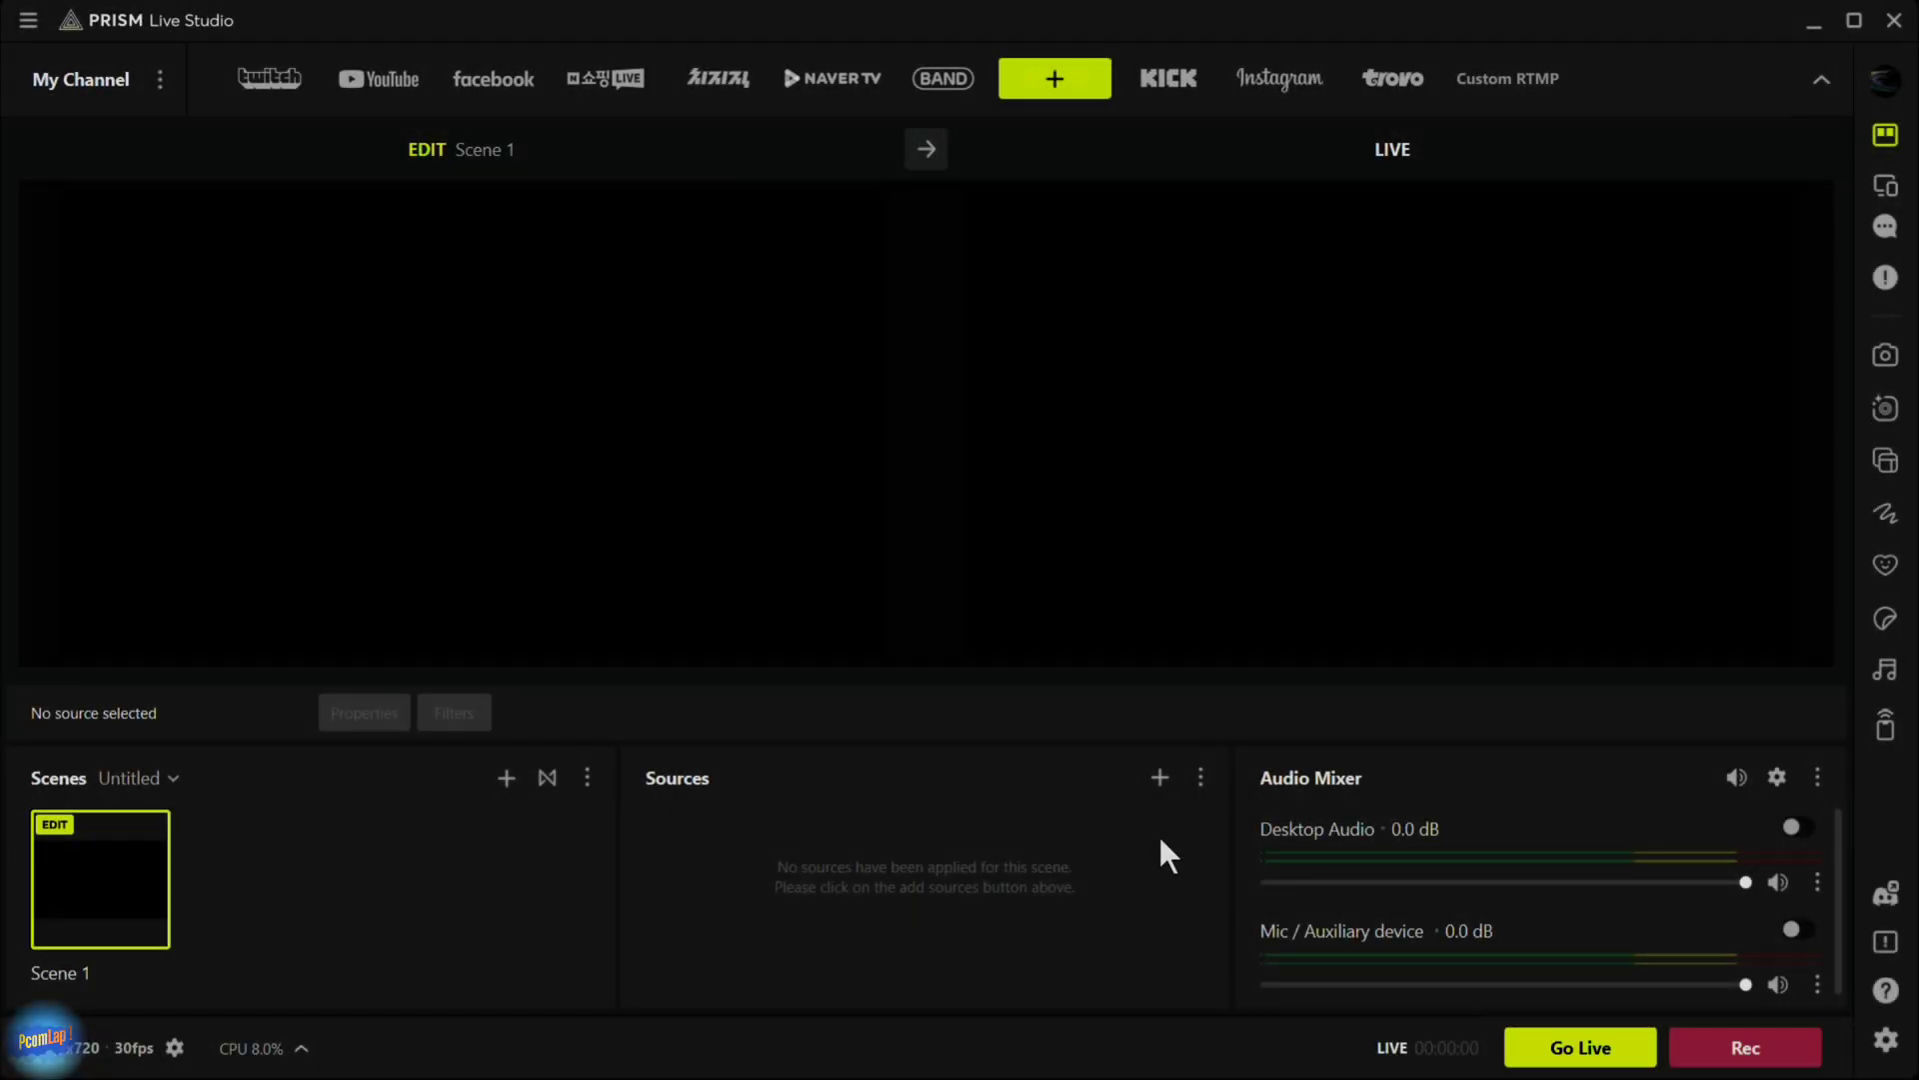